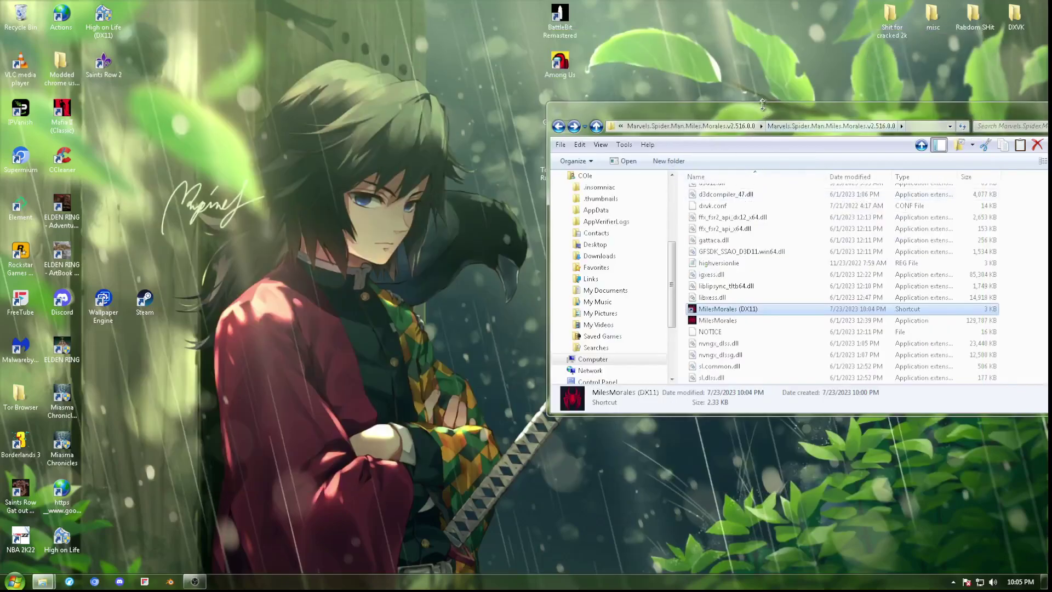
Go back from the game folder to its parent Marvels.Spider.Man.Miles.Morales.v2.516.0.0 folder, repositioning the window.
left_click_drag(762, 105, 521, 118)
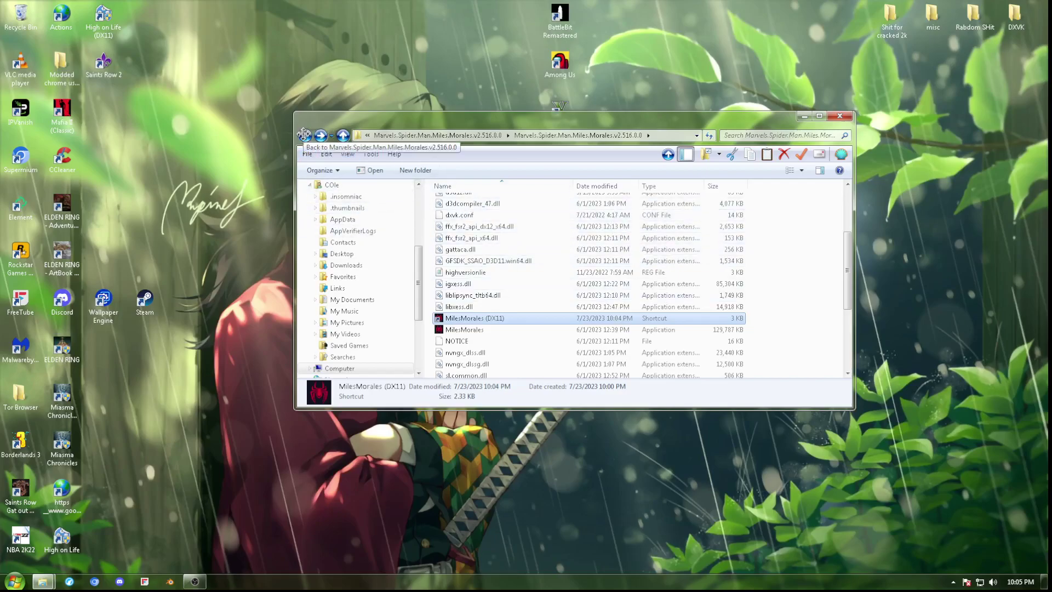
left_click(304, 134)
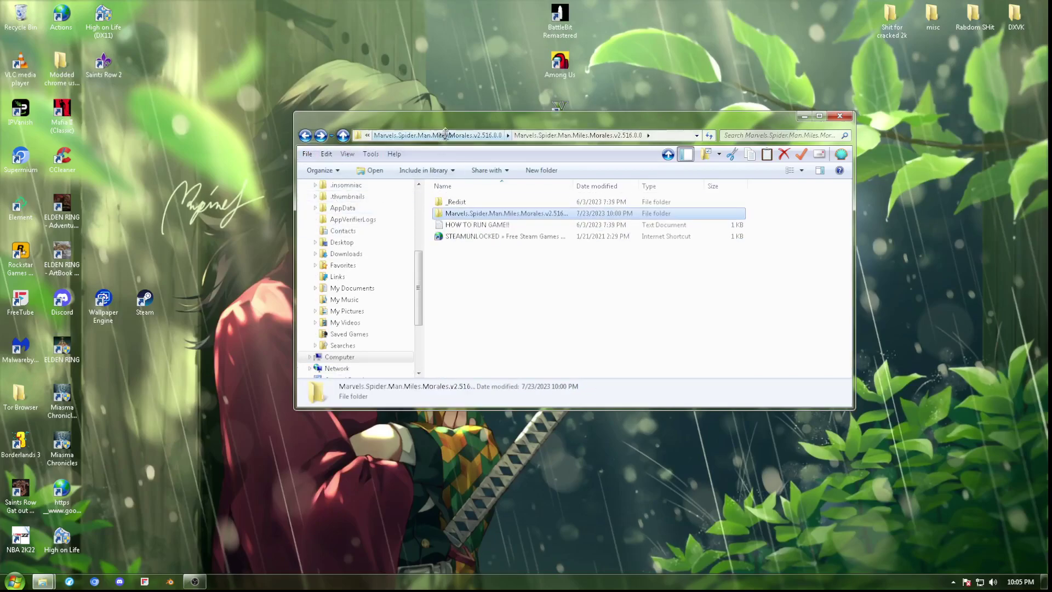
left_click_drag(548, 123, 557, 298)
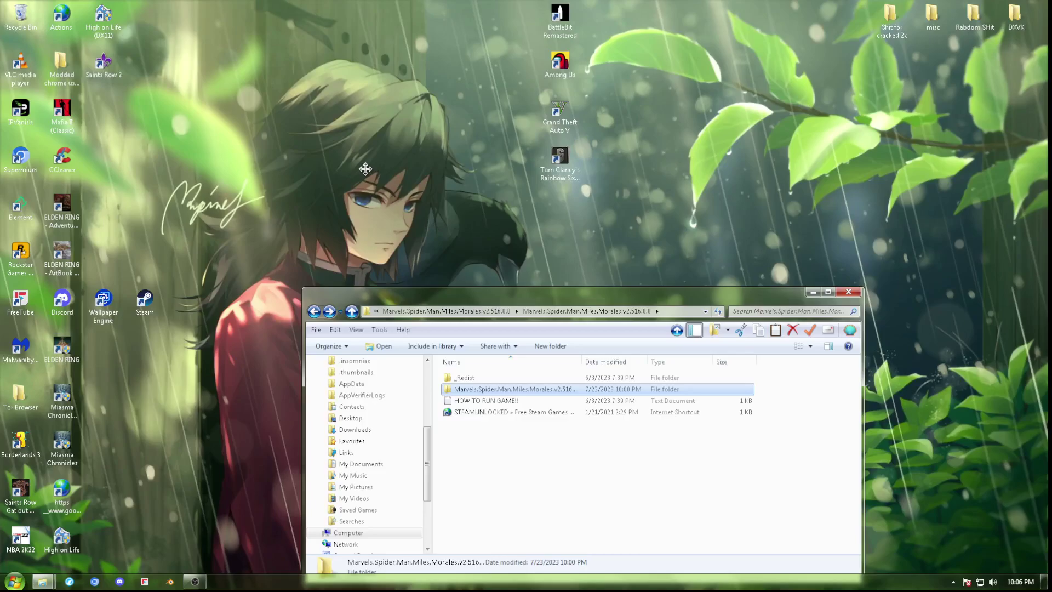
Close the game folder window, dismiss the desktop context menus, and open the DXVK desktop folder.
left_click(849, 291)
right_click(801, 264)
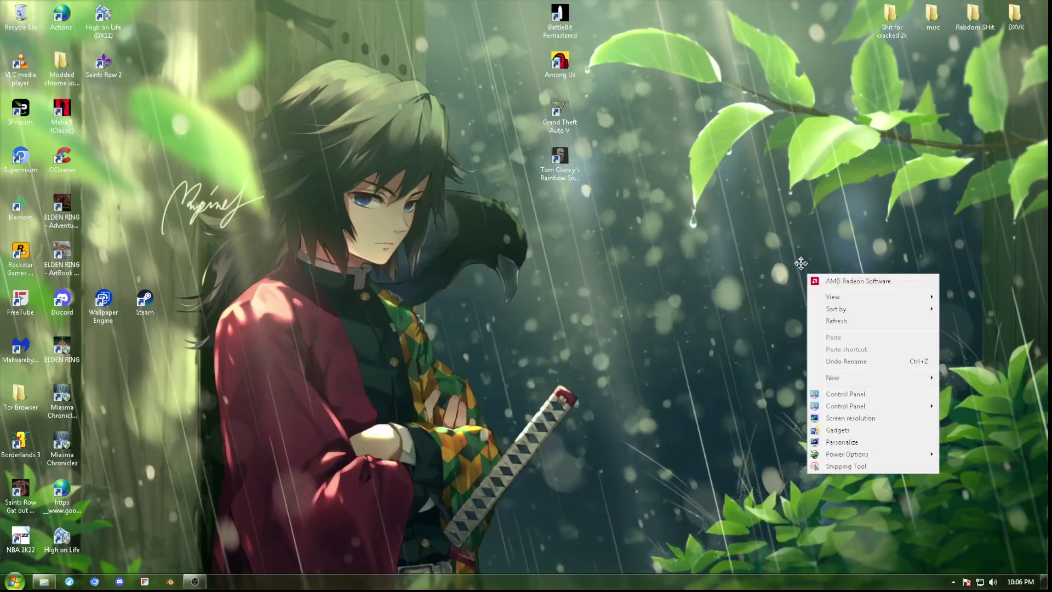
left_click(772, 248)
right_click(772, 248)
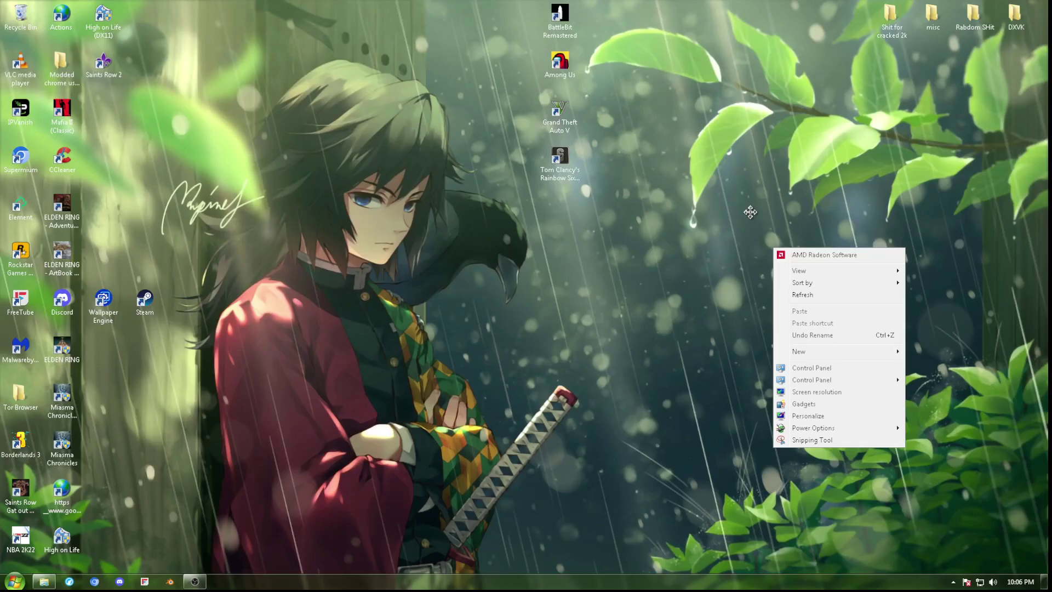
left_click(749, 162)
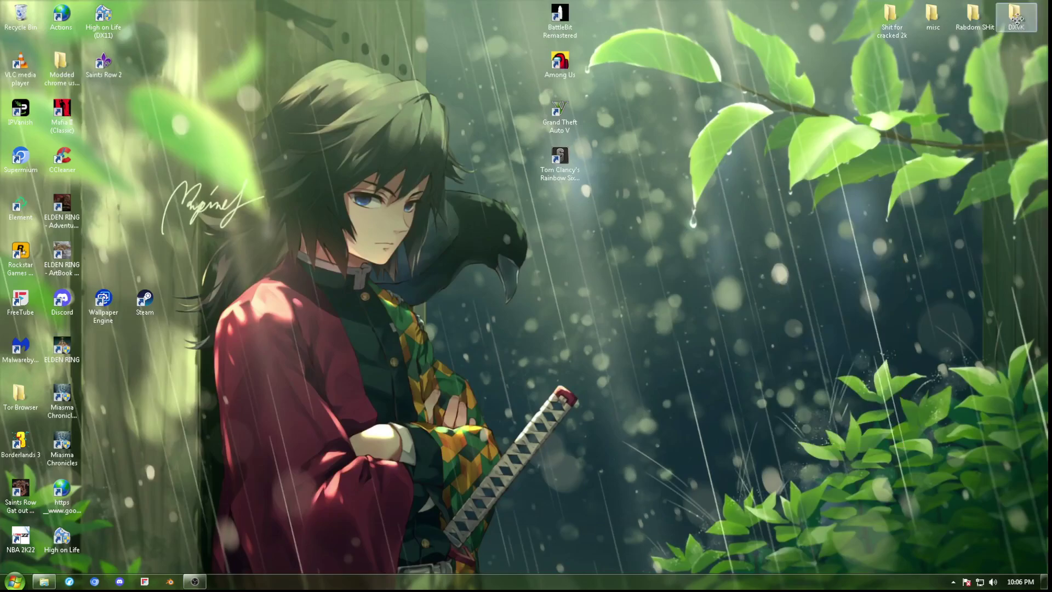
double_click(1016, 16)
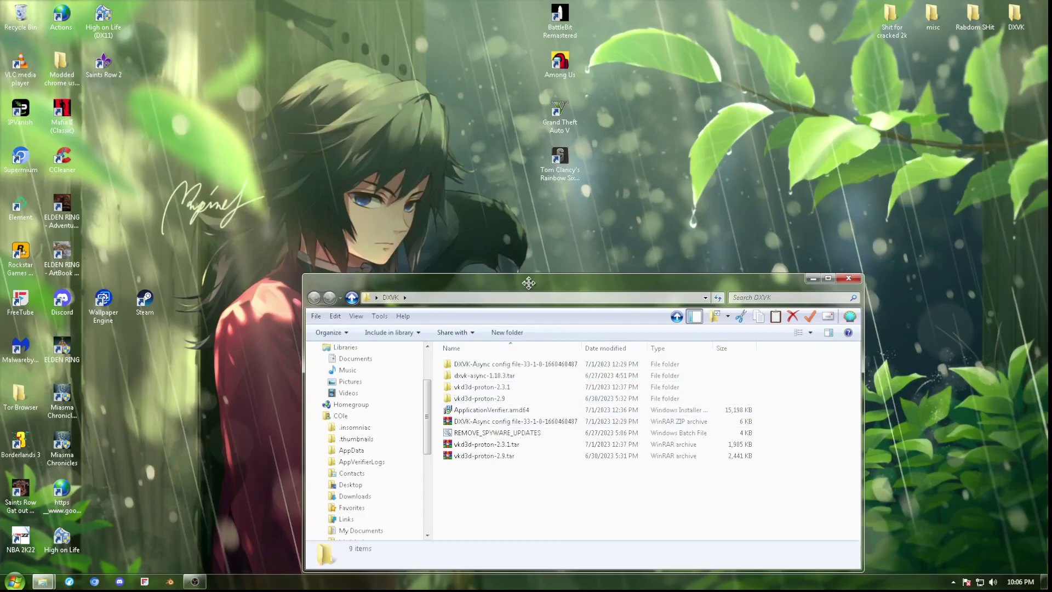
Drag the DXVK window around the desktop, finally sliding it to the left.
left_click_drag(576, 289, 627, 244)
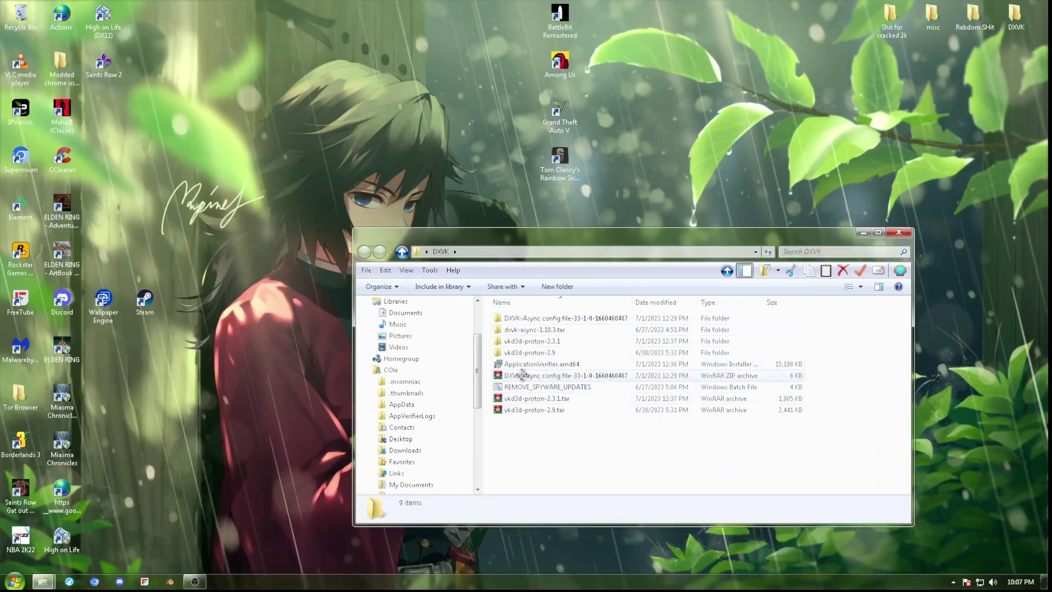
left_click_drag(504, 243, 566, 231)
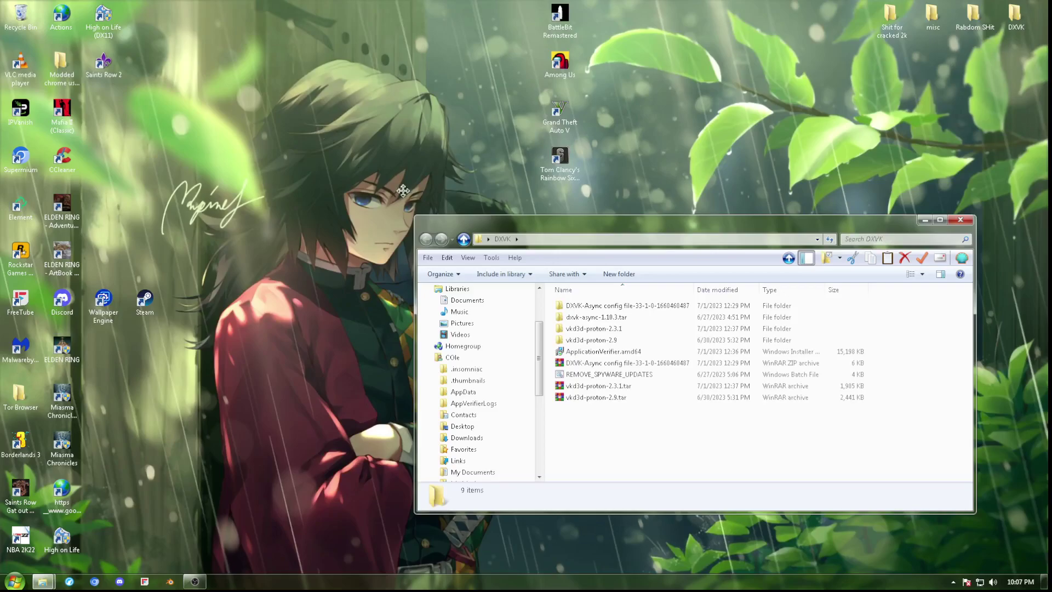
left_click_drag(827, 320, 745, 215)
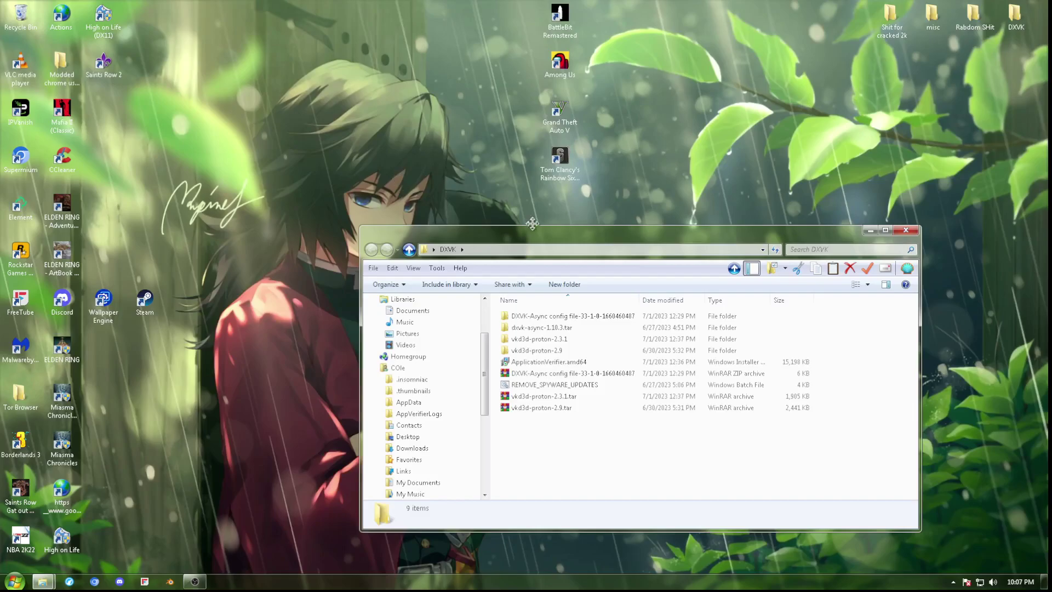
left_click_drag(534, 226, 304, 231)
key("super+Down")
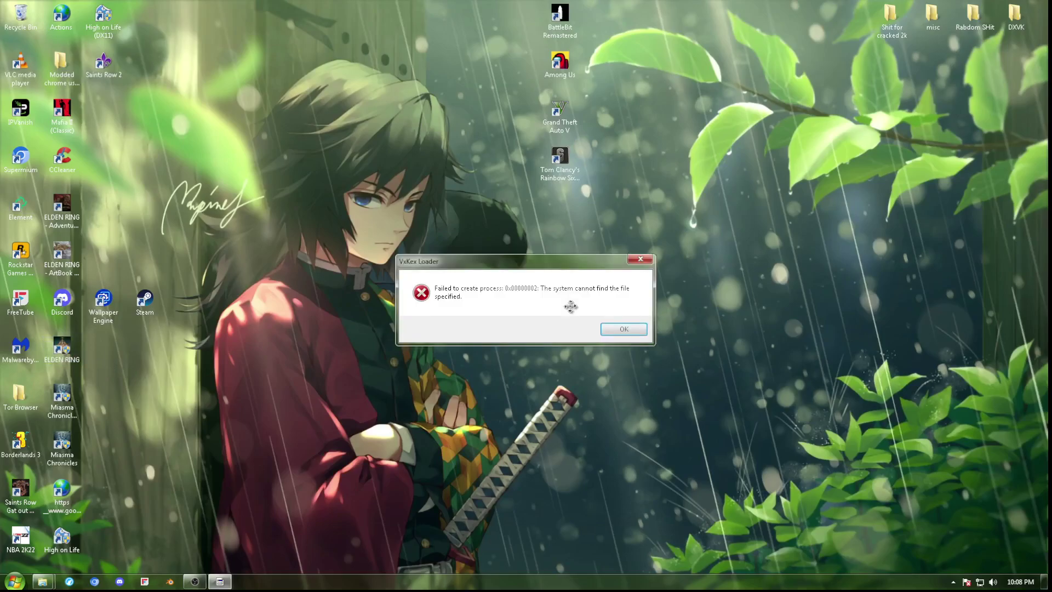
left_click(619, 327)
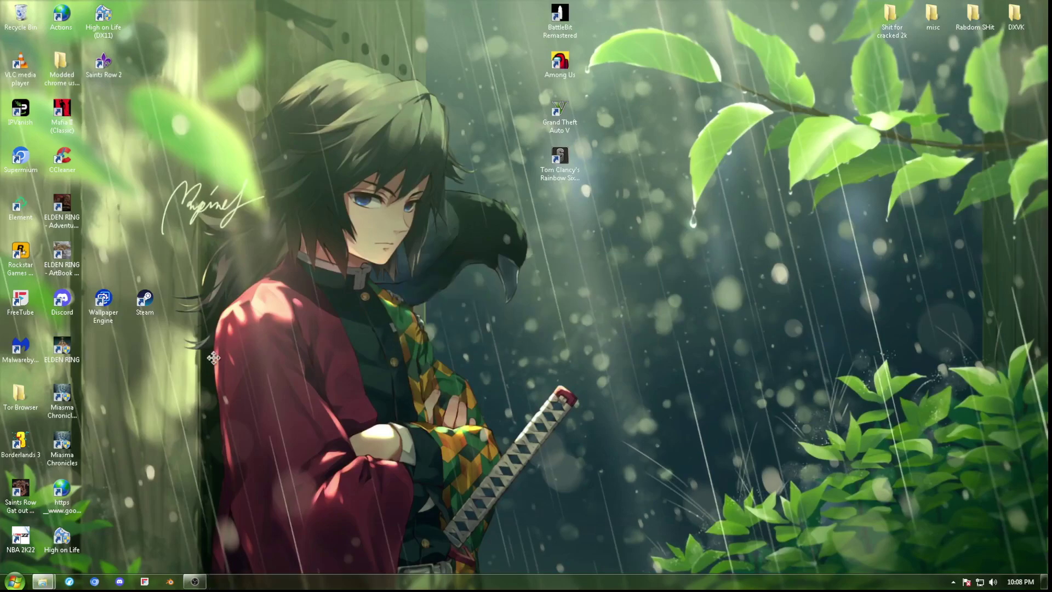
right_click(61, 349)
left_click(72, 376)
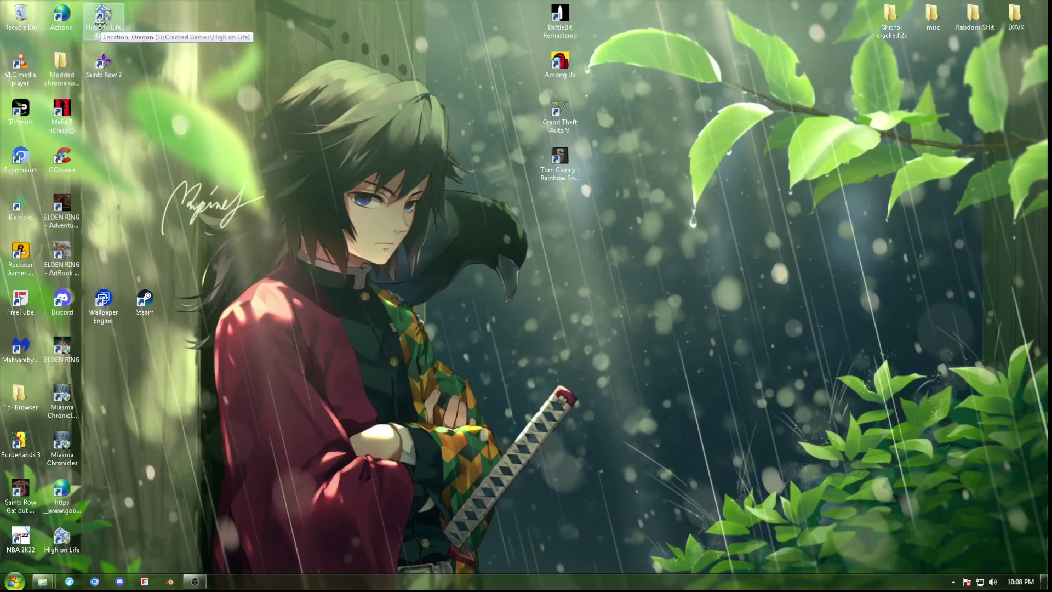
left_click(99, 22)
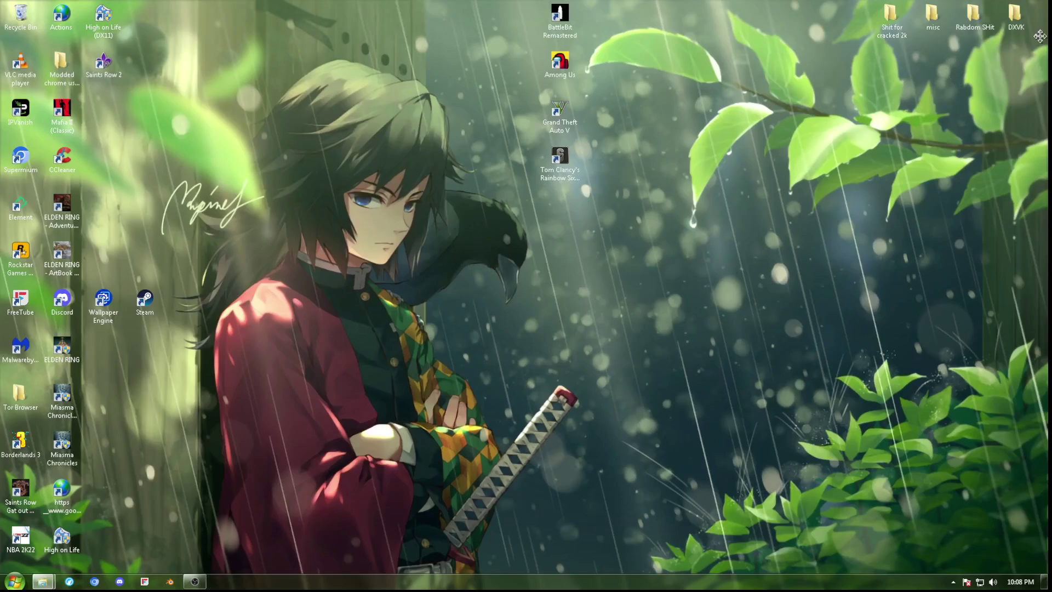
Open DXVK and navigate through dxvk-async-1.10.3.tar to the dxvk-async-1.10.3 x64 folder.
double_click(1040, 36)
left_click_drag(552, 269, 823, 132)
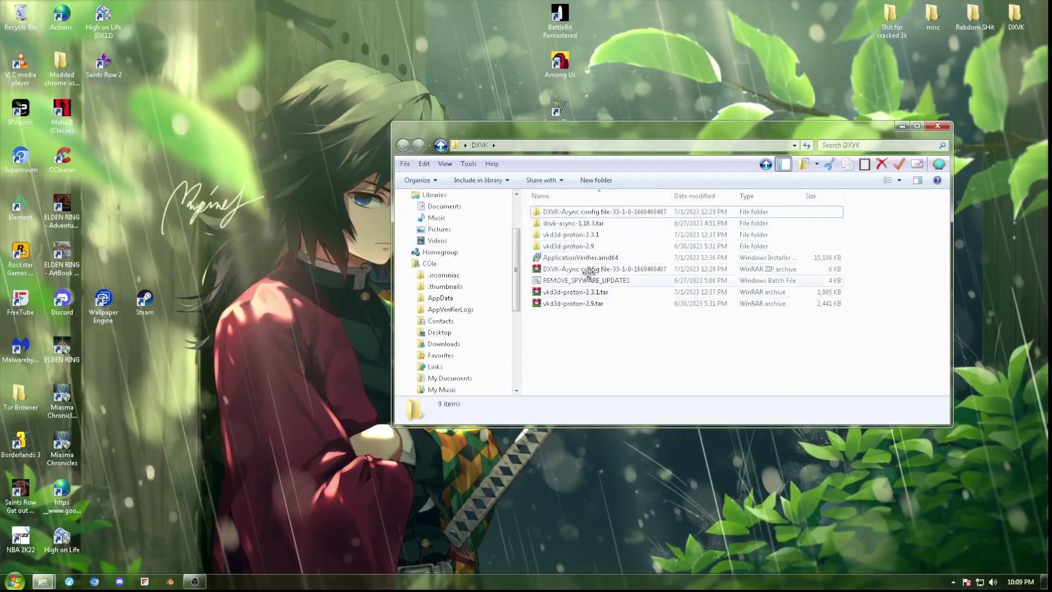
double_click(599, 223)
double_click(546, 215)
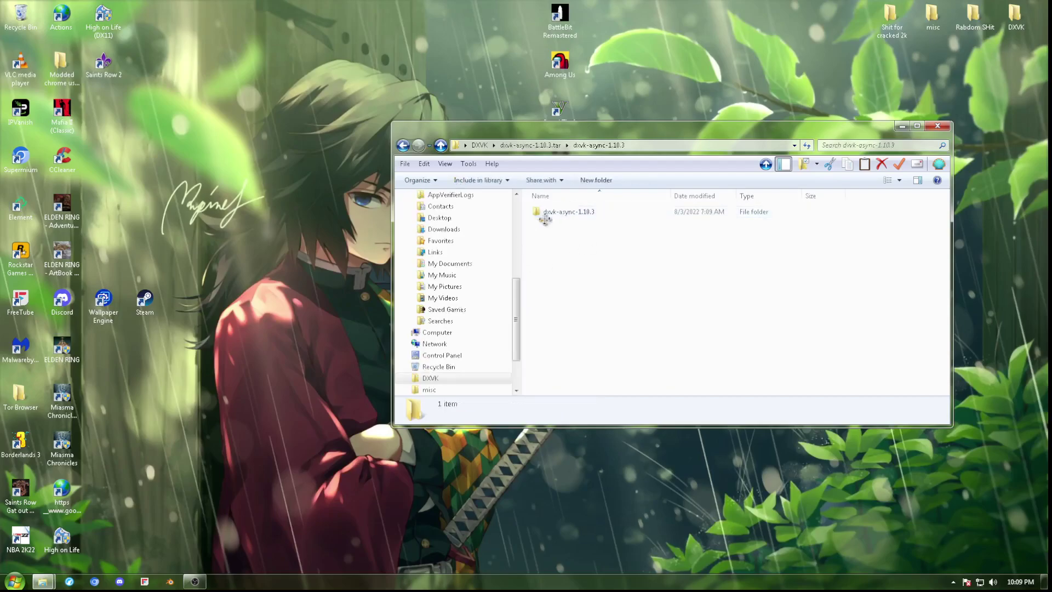
double_click(581, 219)
double_click(588, 224)
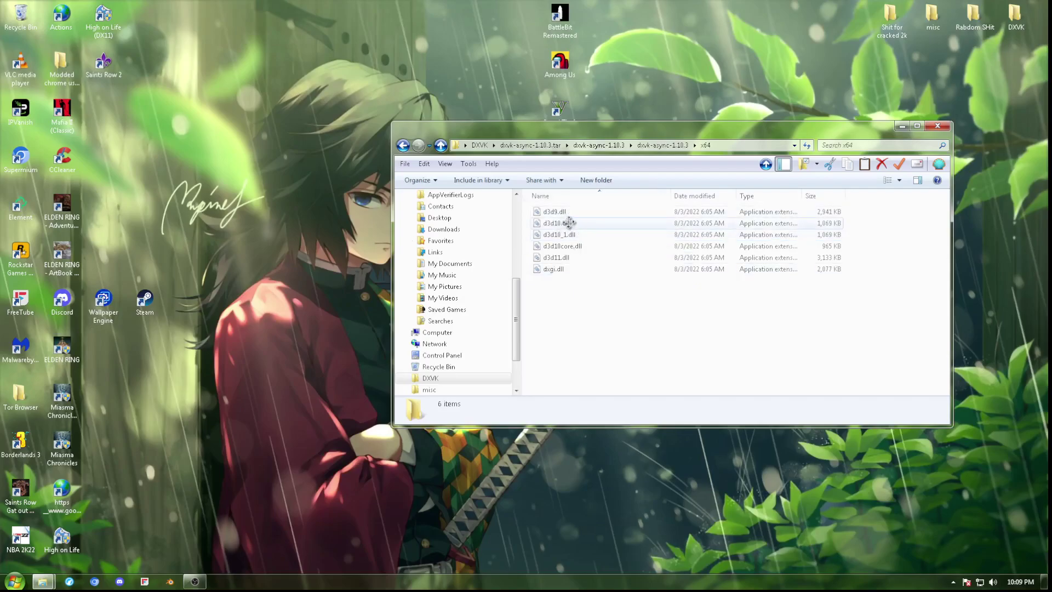
Inspect the details of d3d10_1.dll, d3d10core.dll and d3d11.dll, then clear the selection.
left_click(570, 236)
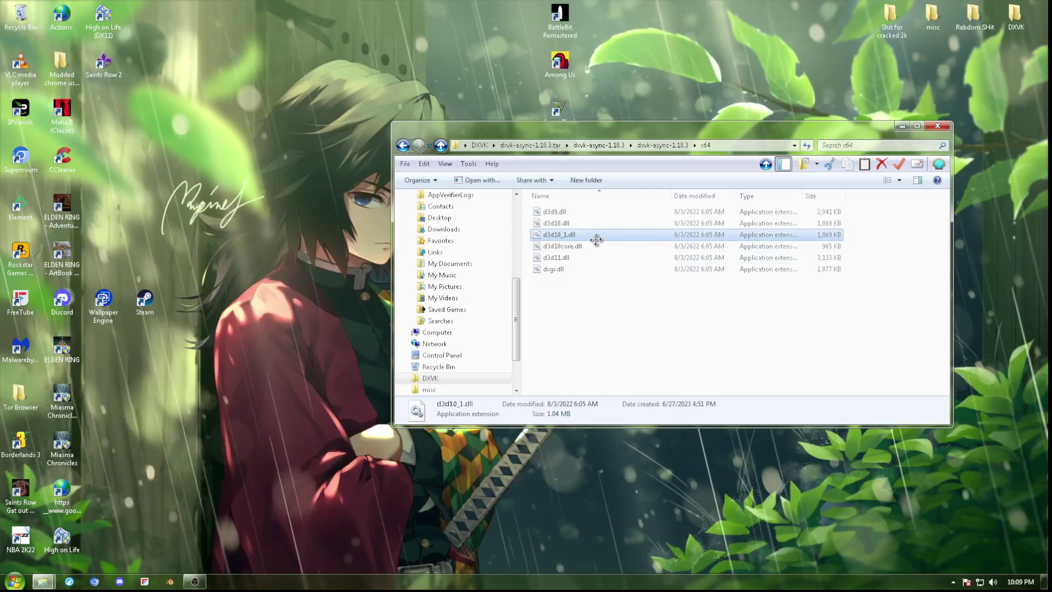
left_click(579, 248)
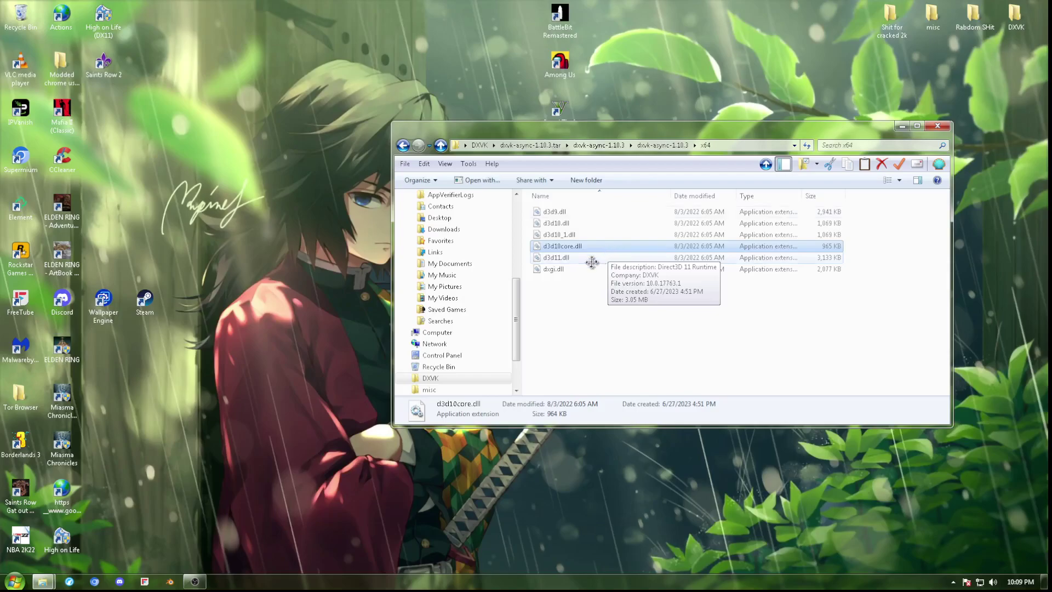
left_click(577, 235)
left_click(563, 258)
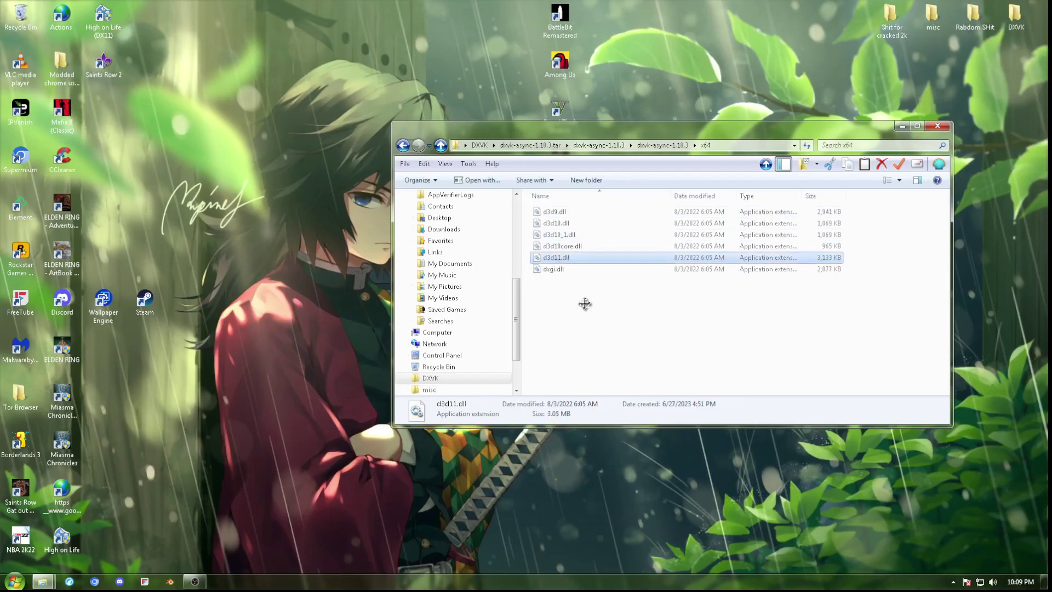
left_click(593, 281)
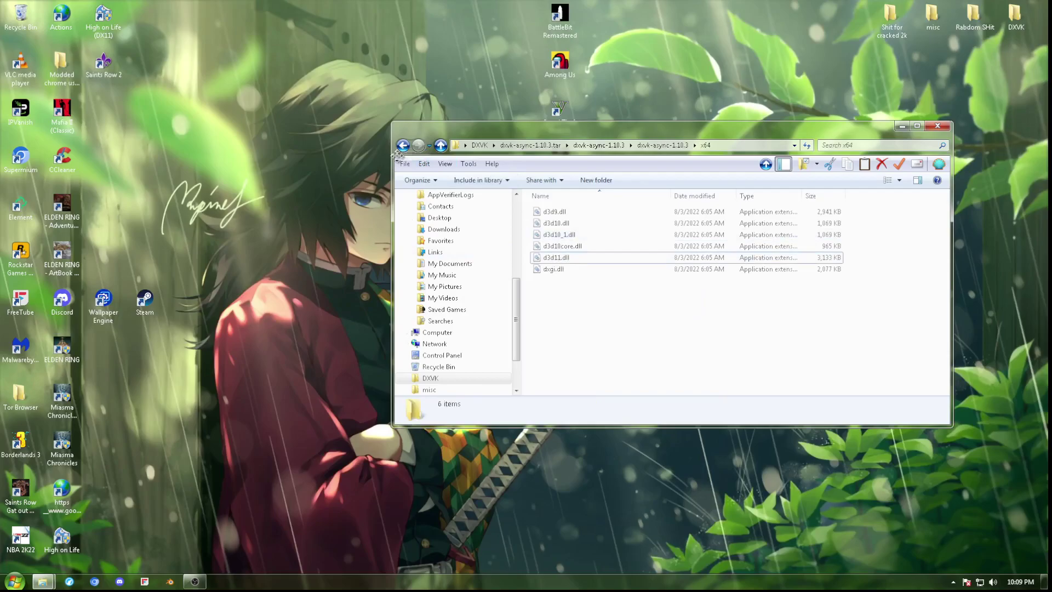
Go back three levels from x64 to the DXVK folder.
mouse_move(584, 126)
left_mouse_down()
mouse_move(473, 131)
mouse_move(697, 144)
mouse_move(581, 145)
left_mouse_up()
left_click(400, 164)
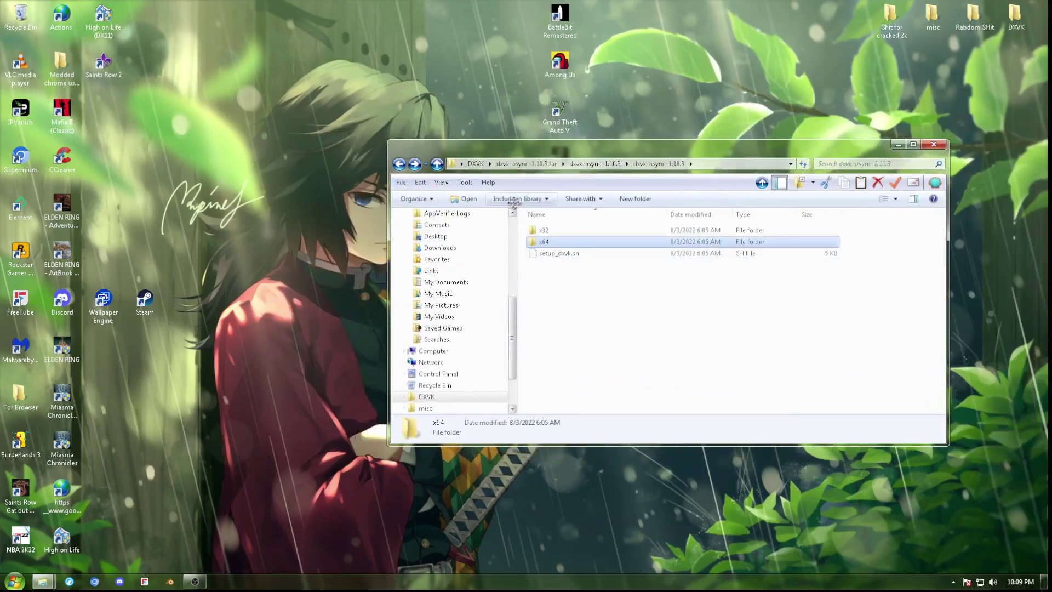
left_click(399, 164)
left_click(397, 164)
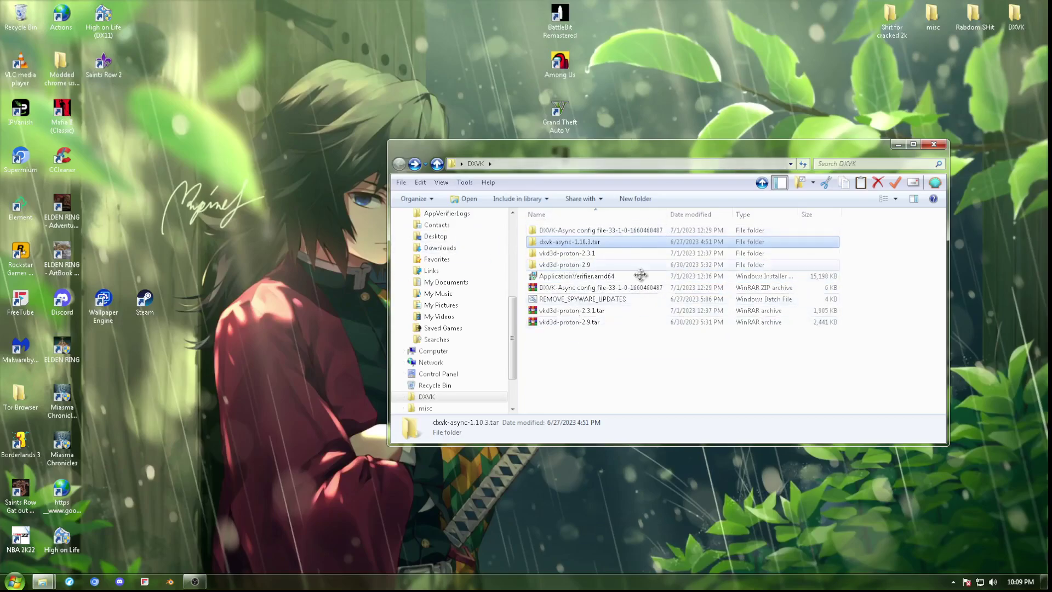
Open the x64 folder inside vkd3d-proton-2.9 > vkd3d-proton-2.9.
double_click(586, 265)
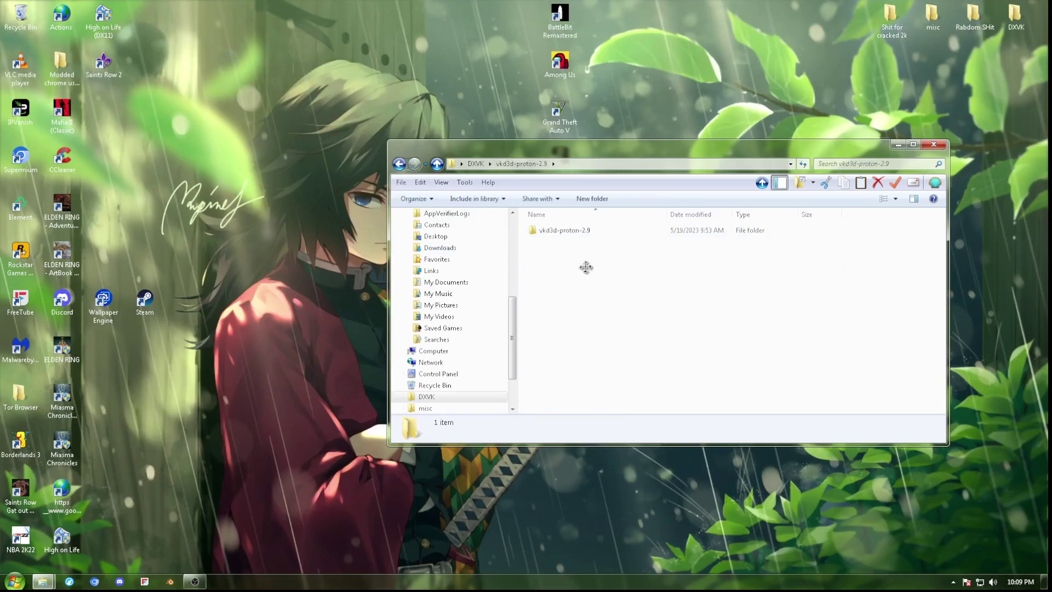
double_click(574, 230)
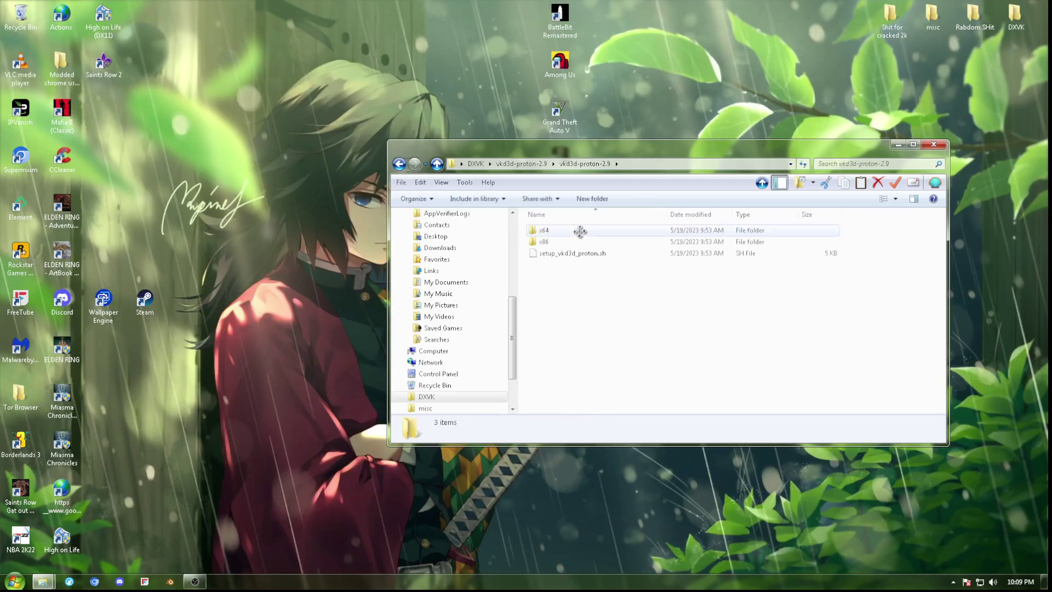
double_click(555, 232)
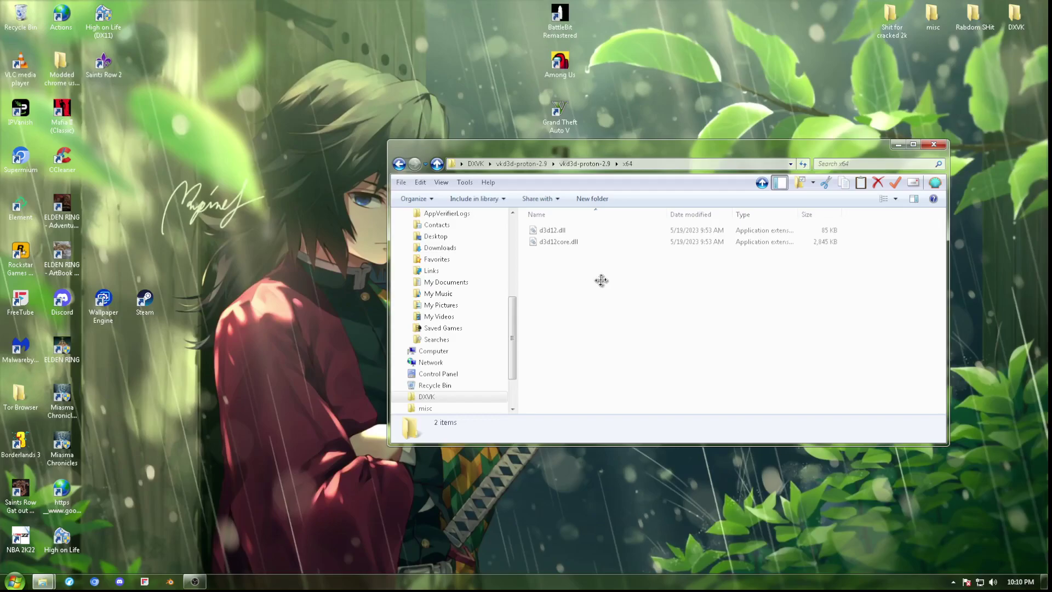
Minimize OBS, select the d3d12.dll and d3d12core.dll files, then close the Explorer window.
left_click(194, 581)
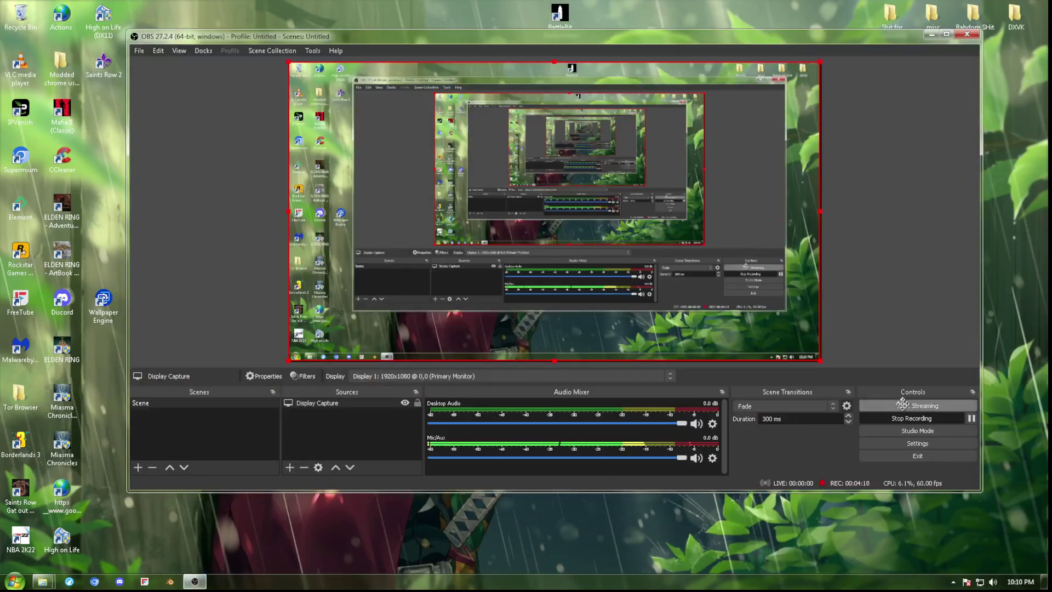
left_click(932, 34)
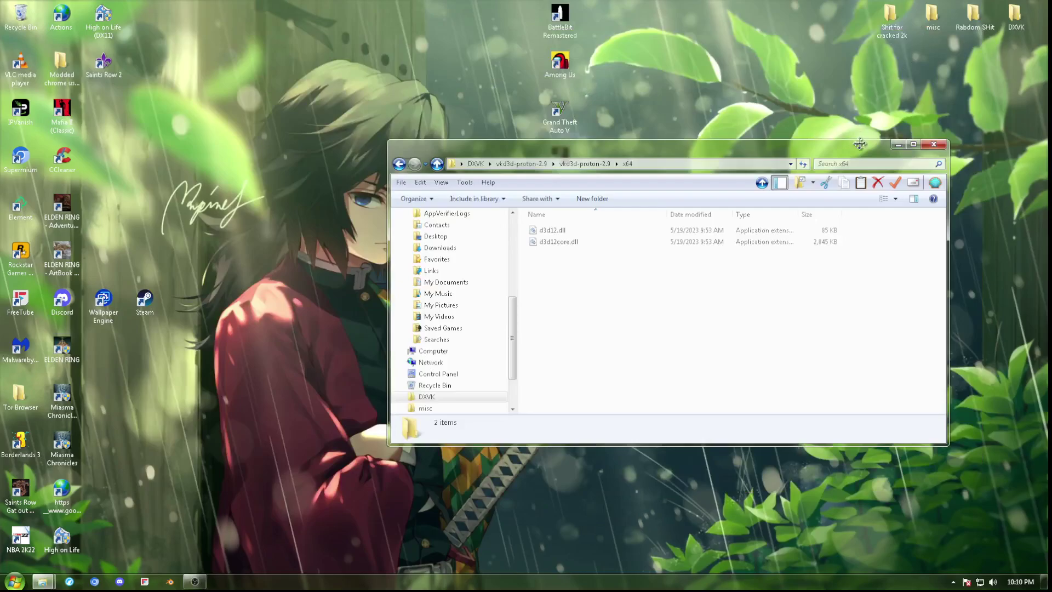
left_click_drag(860, 143, 877, 176)
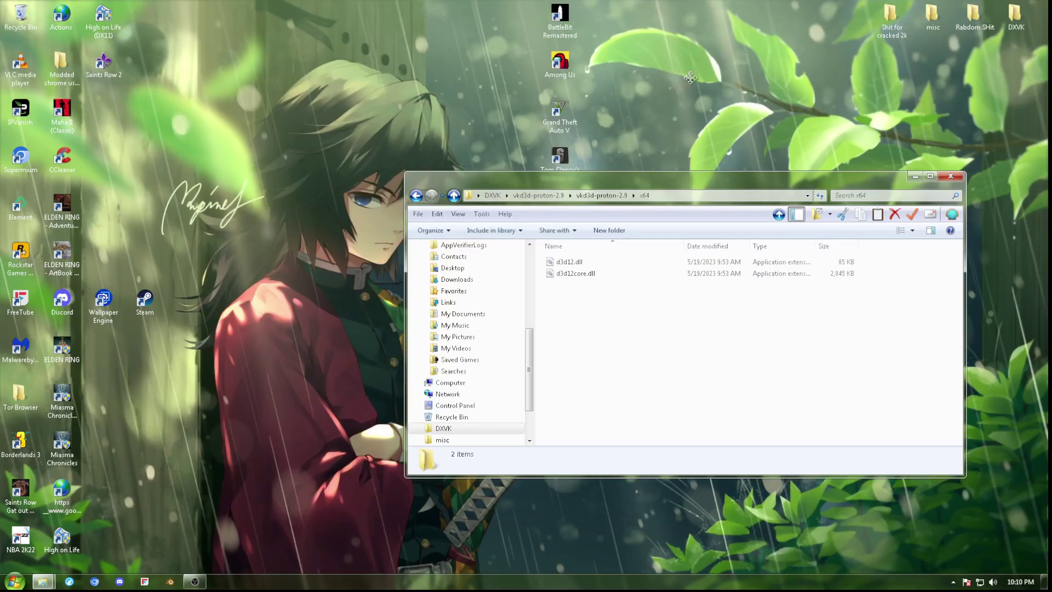
left_click_drag(696, 347, 635, 304)
key("alt+F4")
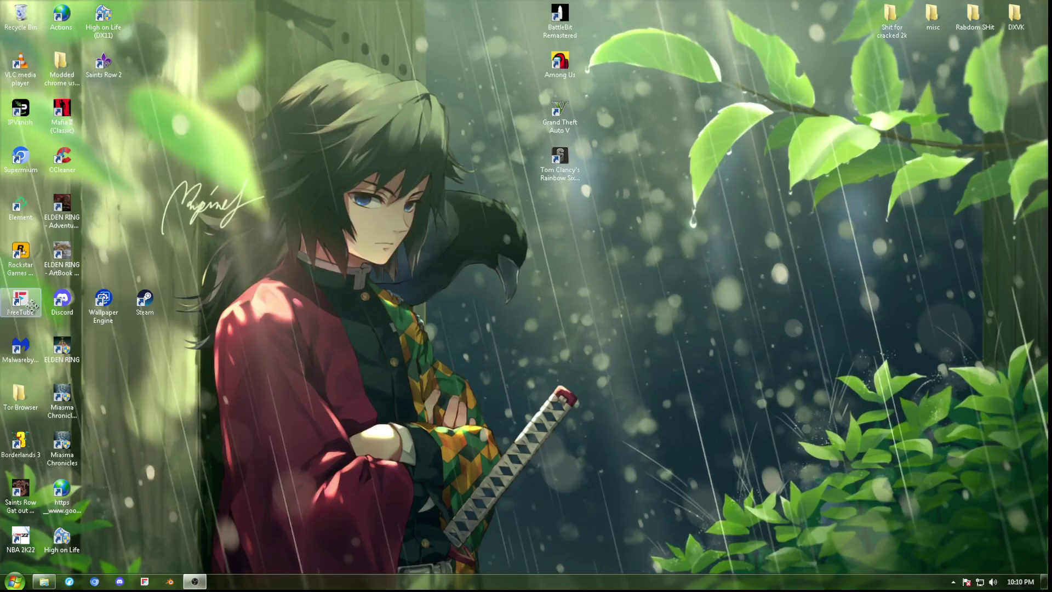
Restore the High on Life folder window, scroll through it, and maximize it.
left_click(44, 581)
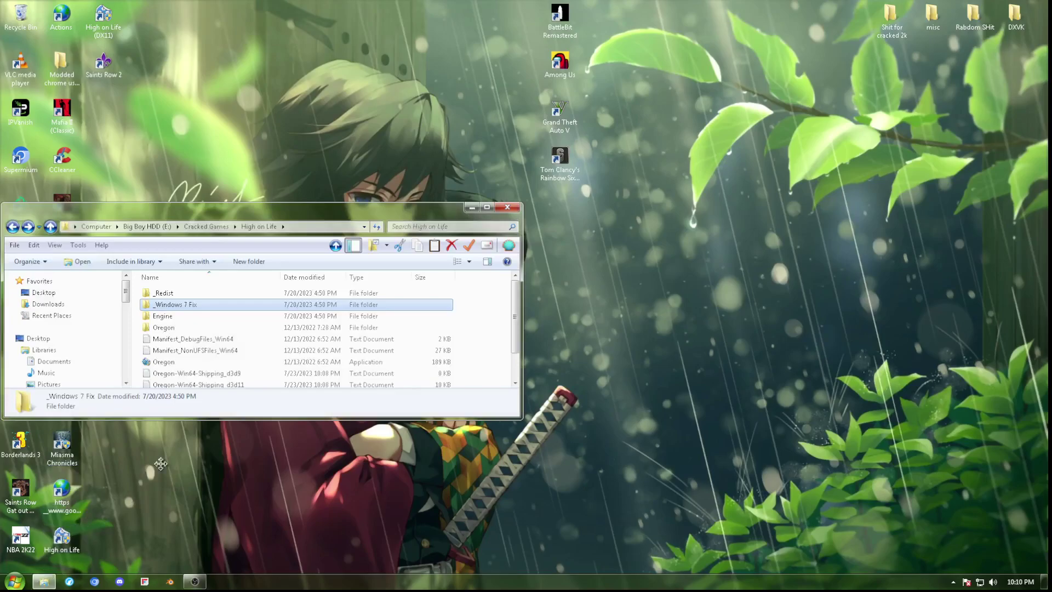
left_click_drag(99, 211, 398, 134)
scroll(373, 247, "down", 1)
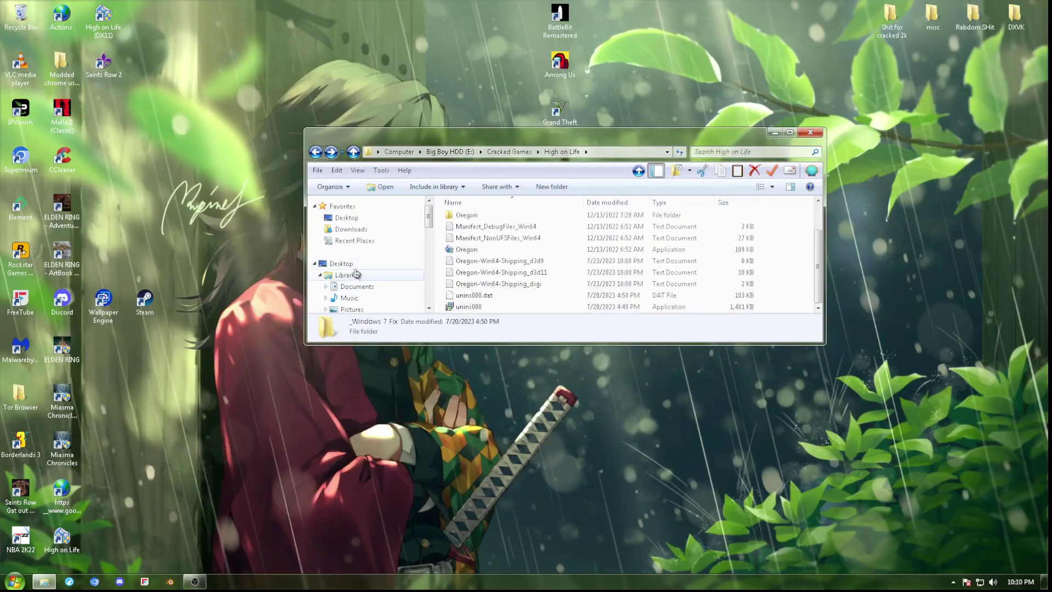
scroll(356, 272, "down", 6)
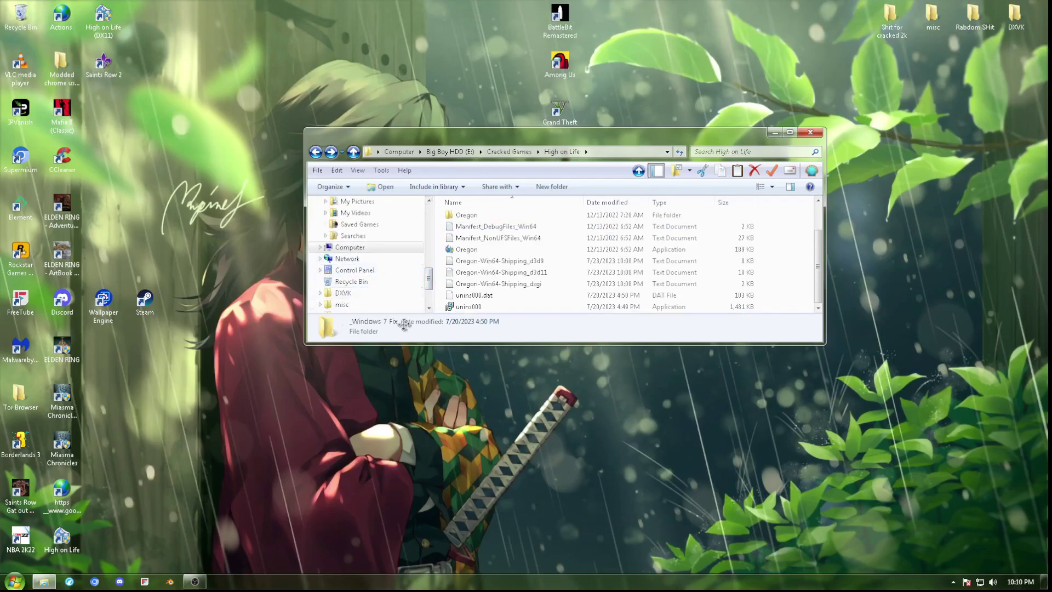
left_click_drag(429, 280, 428, 235)
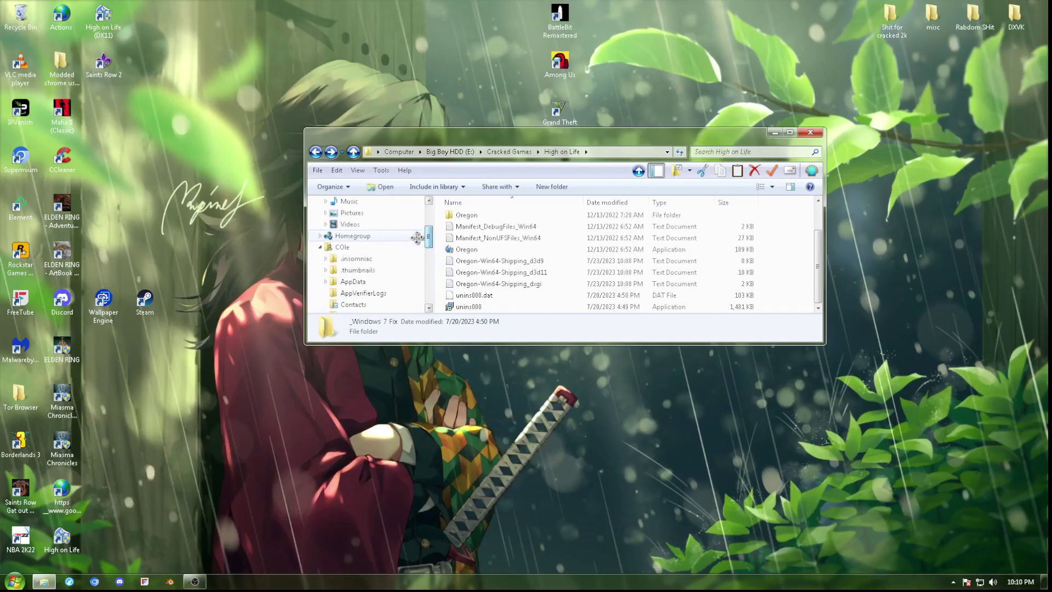
left_click(790, 132)
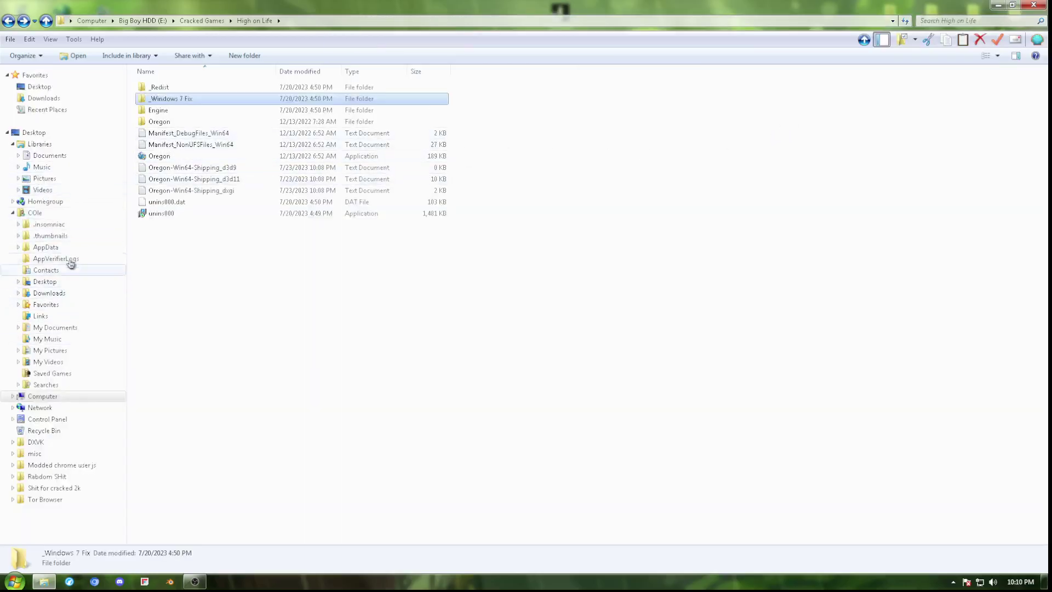
Browse Computer > Big Boy HDD (E:) > Cracked Games into the innermost Miles Morales folder and select MilesMorales.
left_click(52, 397)
double_click(307, 96)
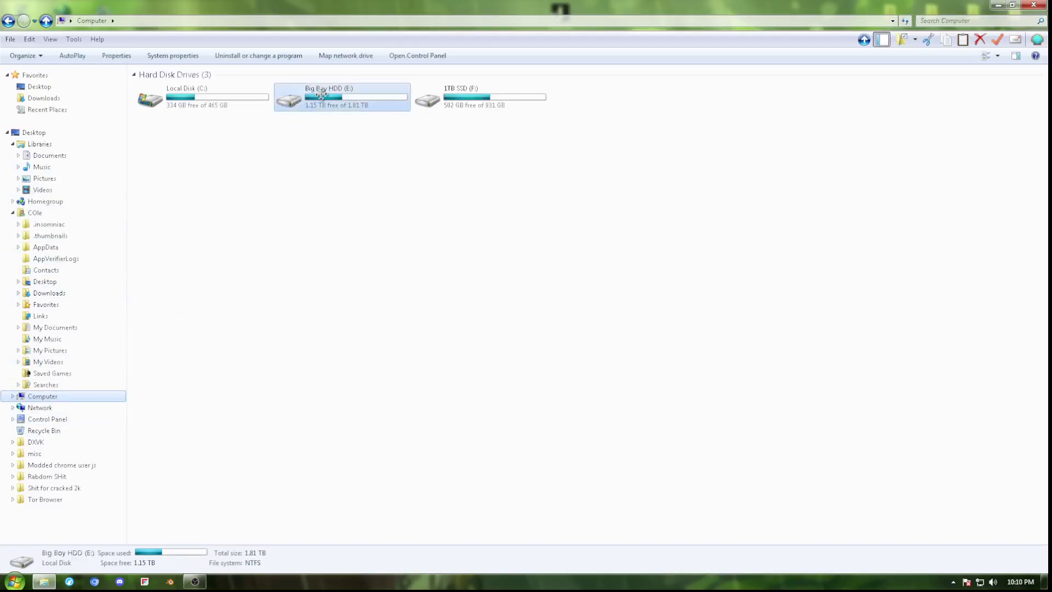
double_click(169, 87)
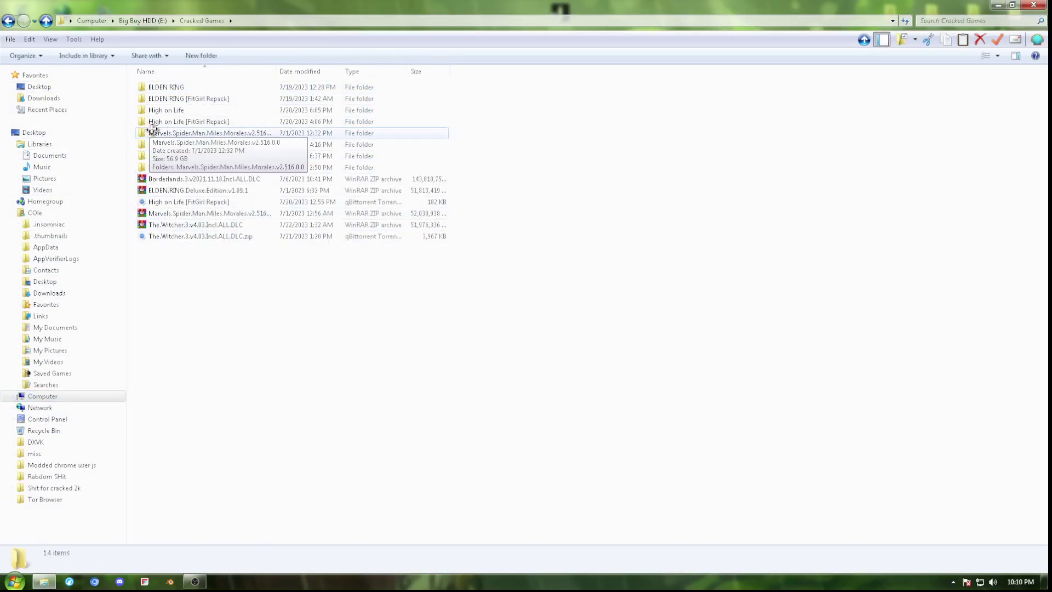
double_click(254, 132)
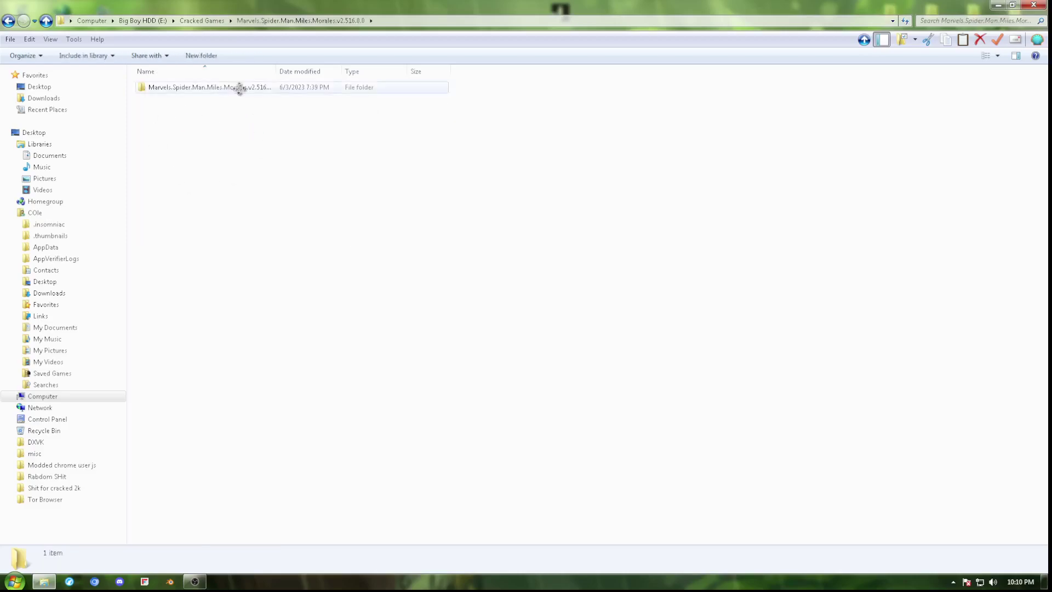
double_click(216, 89)
double_click(211, 98)
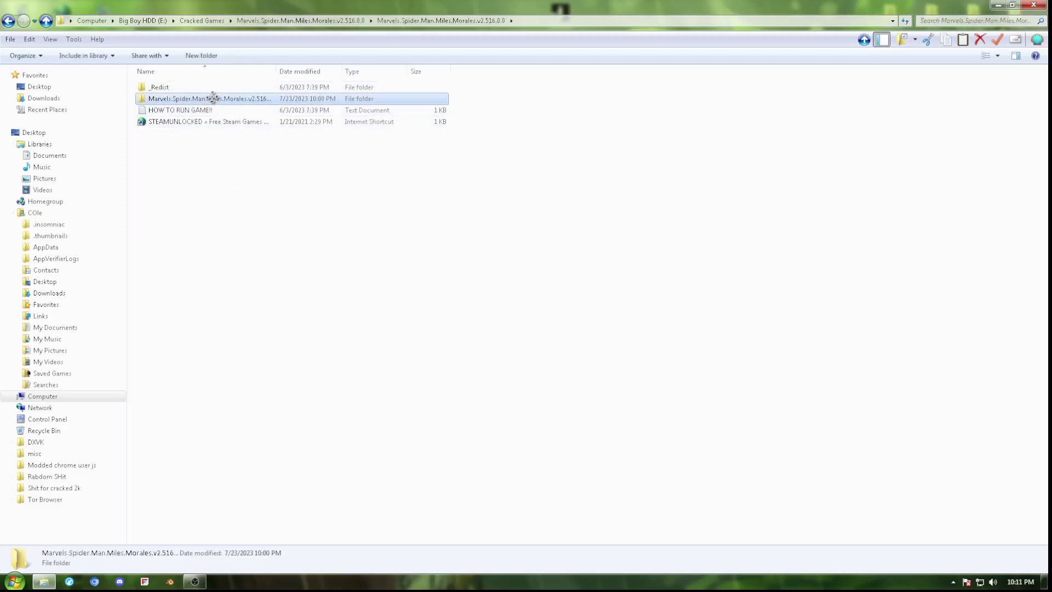
left_click(222, 145)
left_click(181, 318)
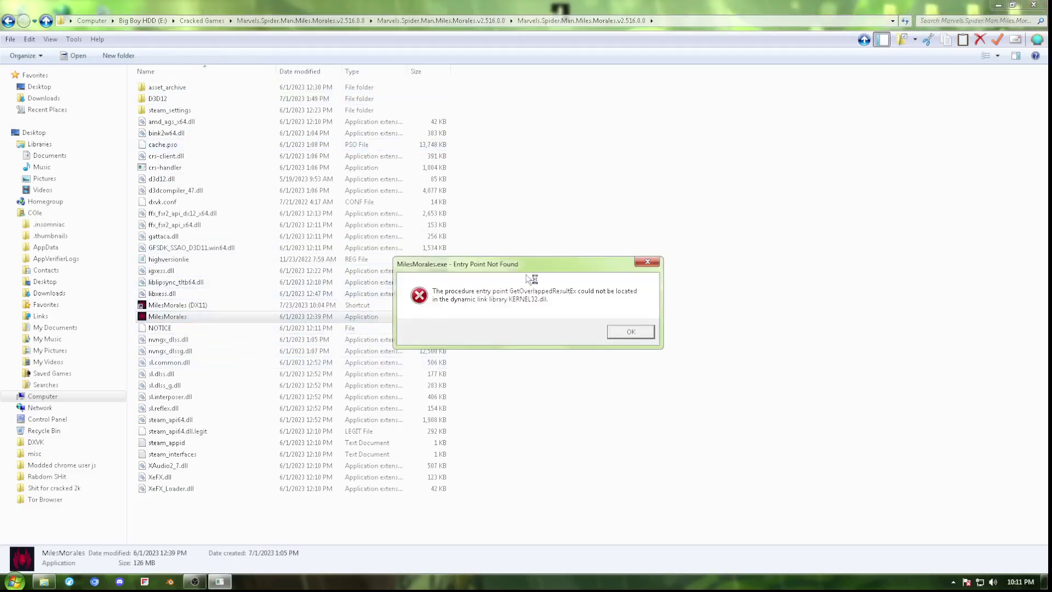
Move the Entry Point Not Found error about GetOverlappedResultEx in KERNEL32.dll higher to read it.
left_click_drag(641, 304, 635, 239)
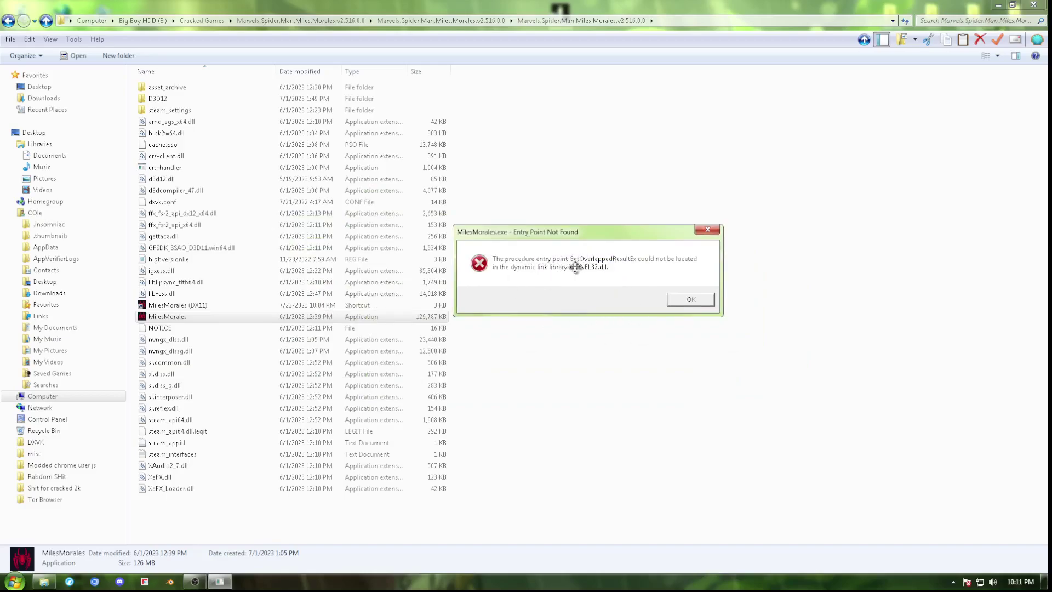
Dismiss the error and enable VxKex for MilesMorales reporting Windows 11, then apply.
left_click(702, 301)
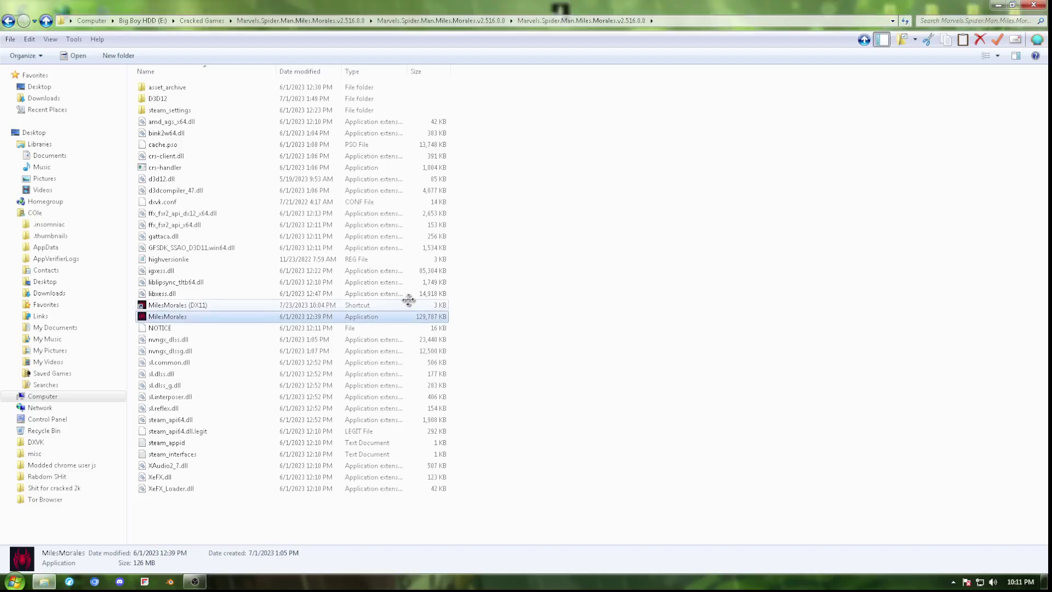
right_click(228, 318)
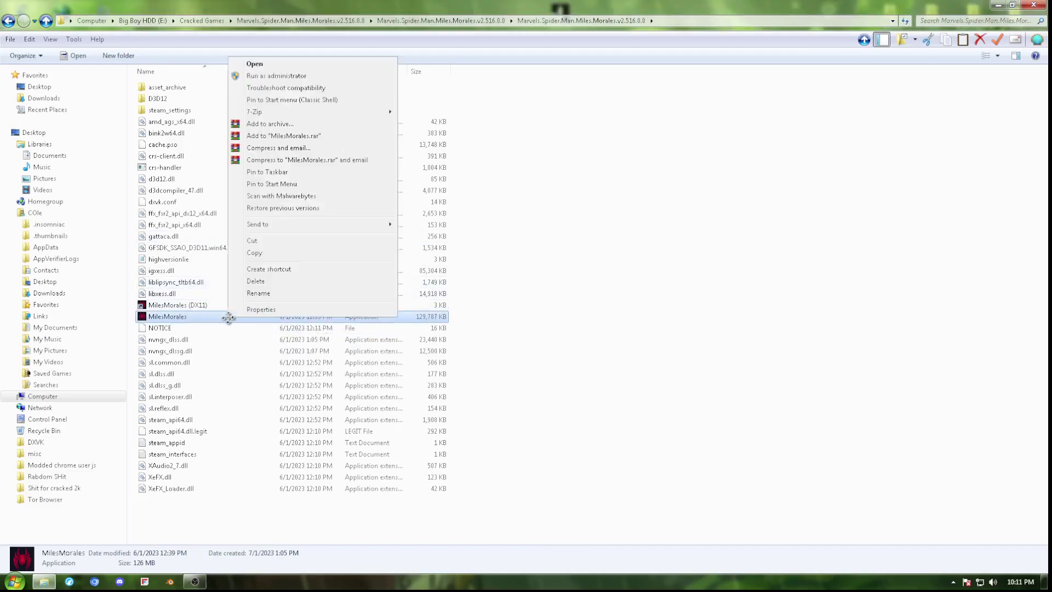
left_click(271, 310)
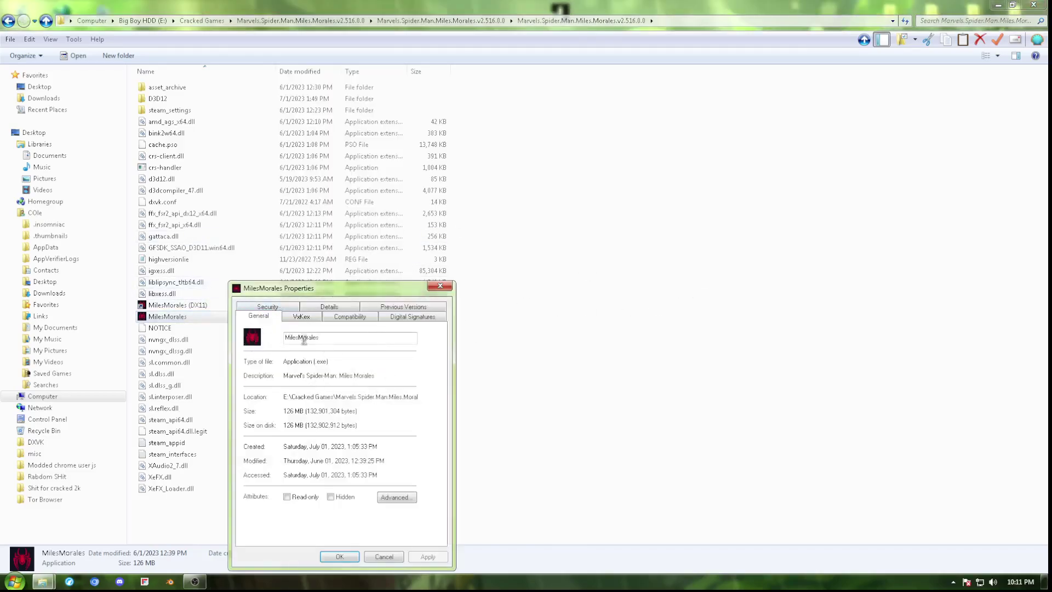
left_click(363, 242)
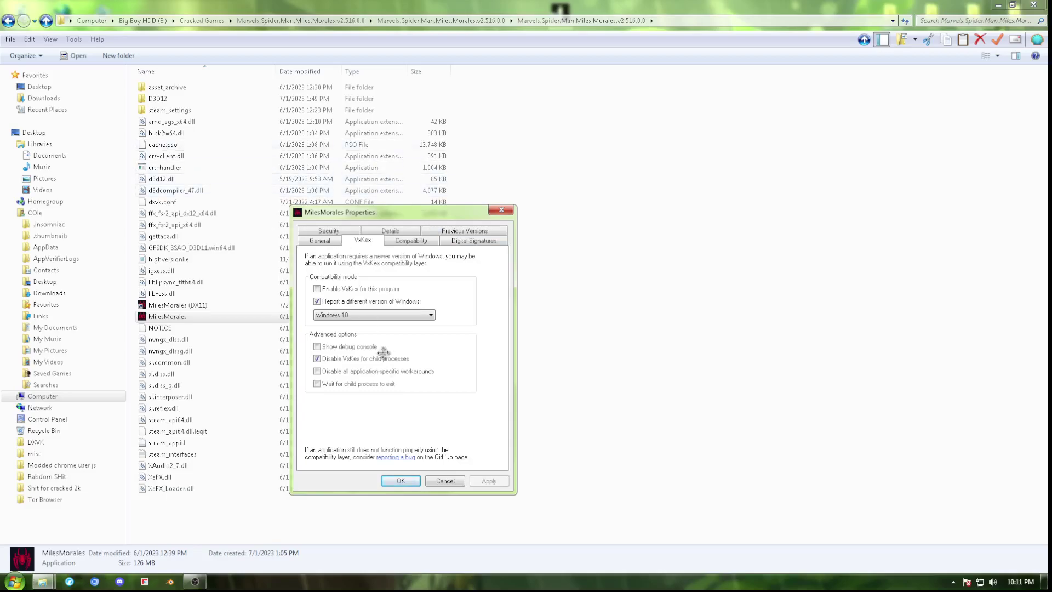
left_click(347, 311)
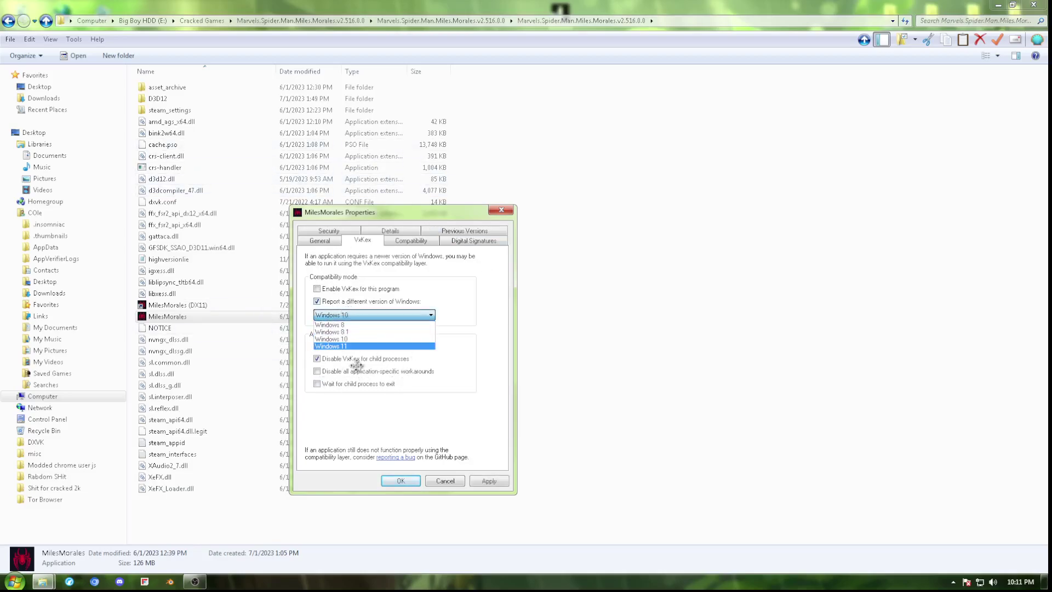
left_click(336, 346)
left_click_drag(370, 221, 230, 257)
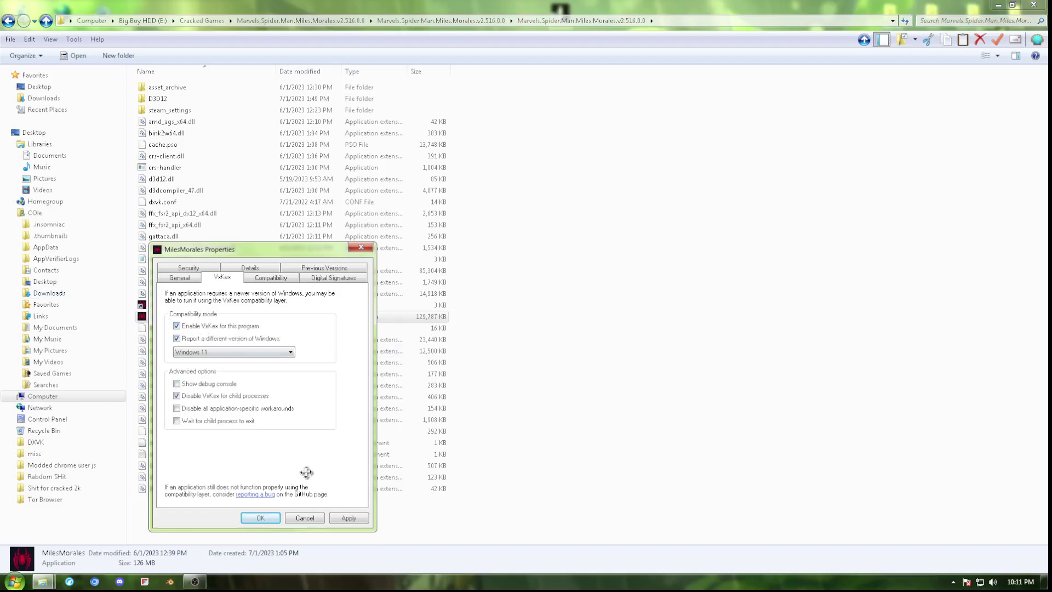
left_click(351, 518)
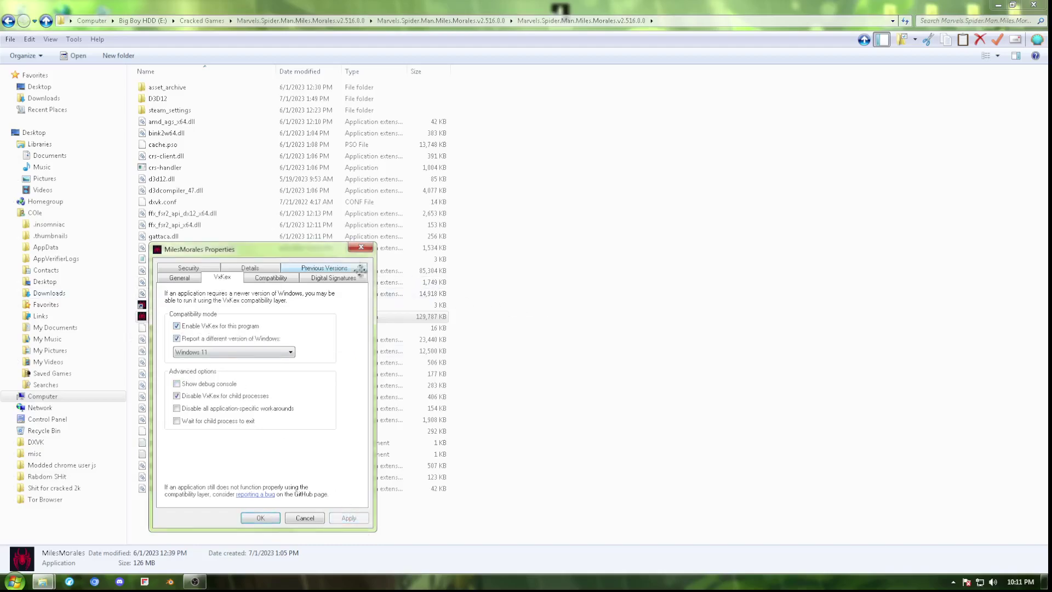
left_click(361, 247)
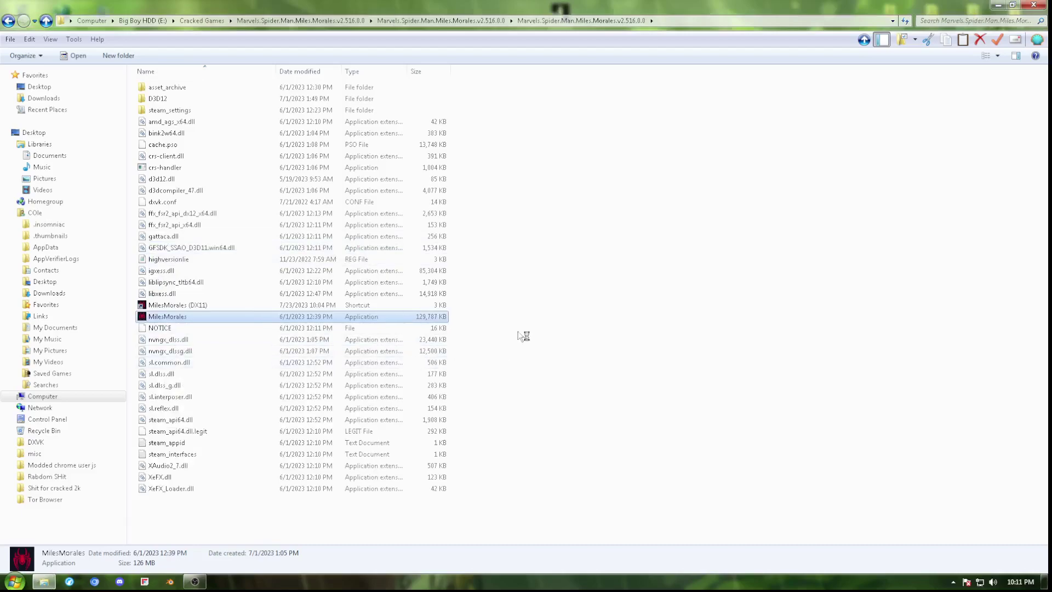
Dismiss the DirectX 12 support not detected error and select the MilesMorales (DX11) shortcut.
left_click_drag(547, 262, 412, 226)
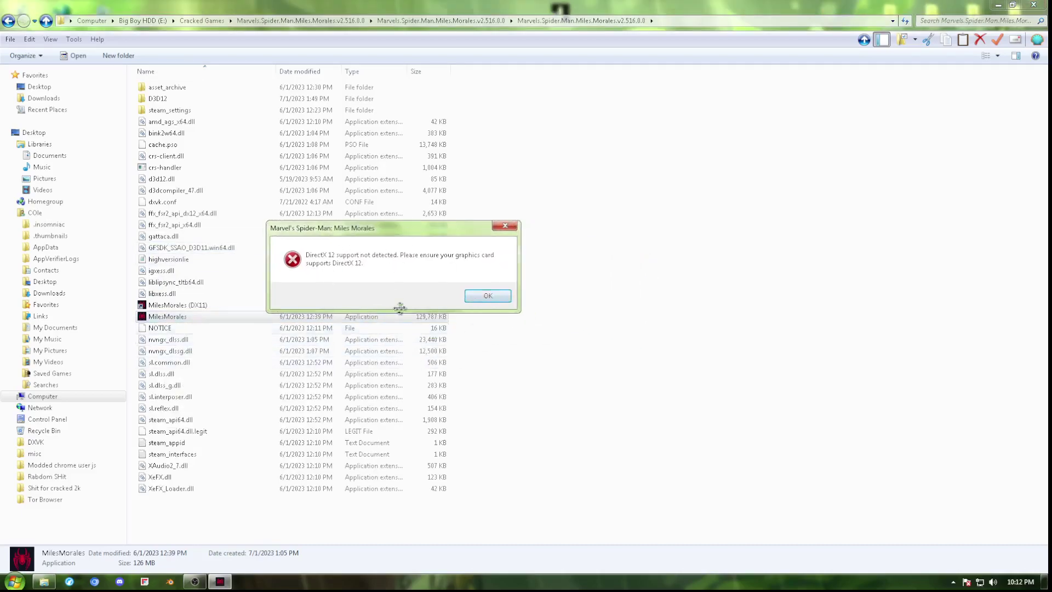
left_click(501, 296)
left_click(199, 305)
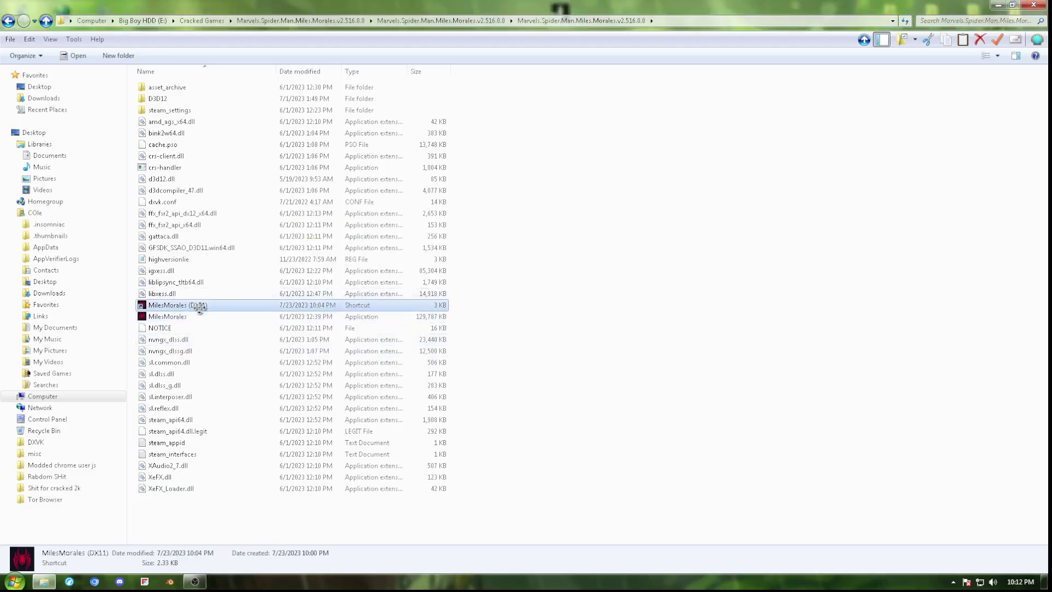
Delete the trailing d3d11 argument from the MilesMorales (DX11) shortcut's Target and close its properties.
right_click(200, 305)
left_click(246, 299)
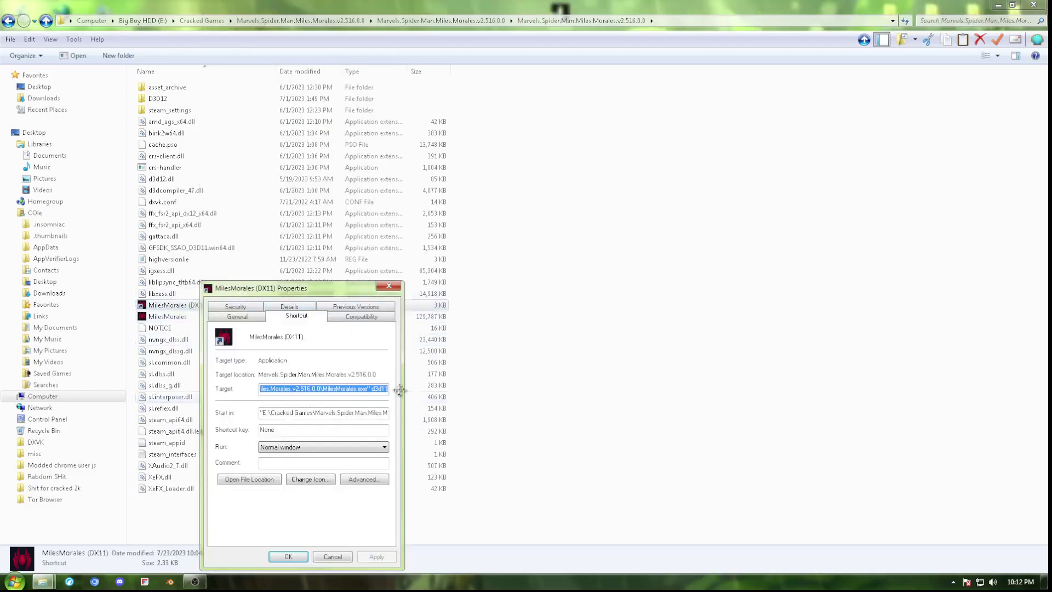
left_click(382, 389)
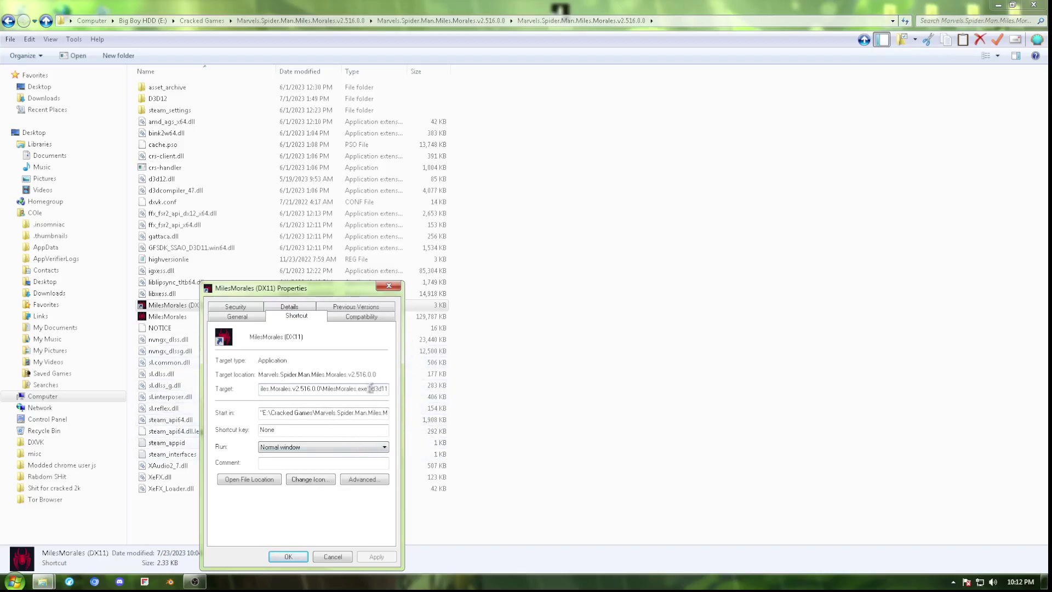
left_click_drag(372, 388, 417, 385)
key("BackSpace")
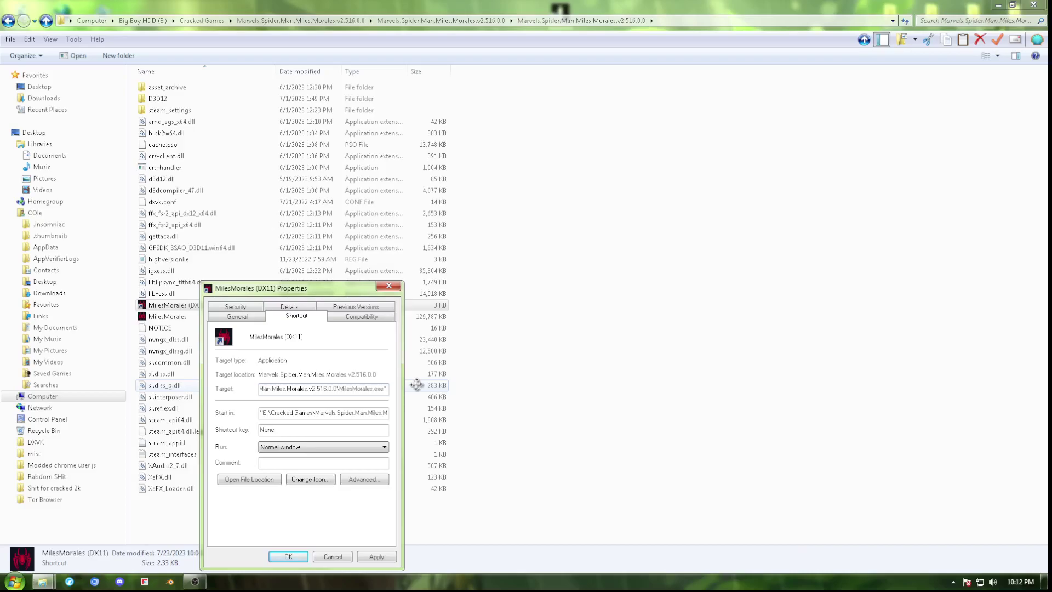
left_click(389, 285)
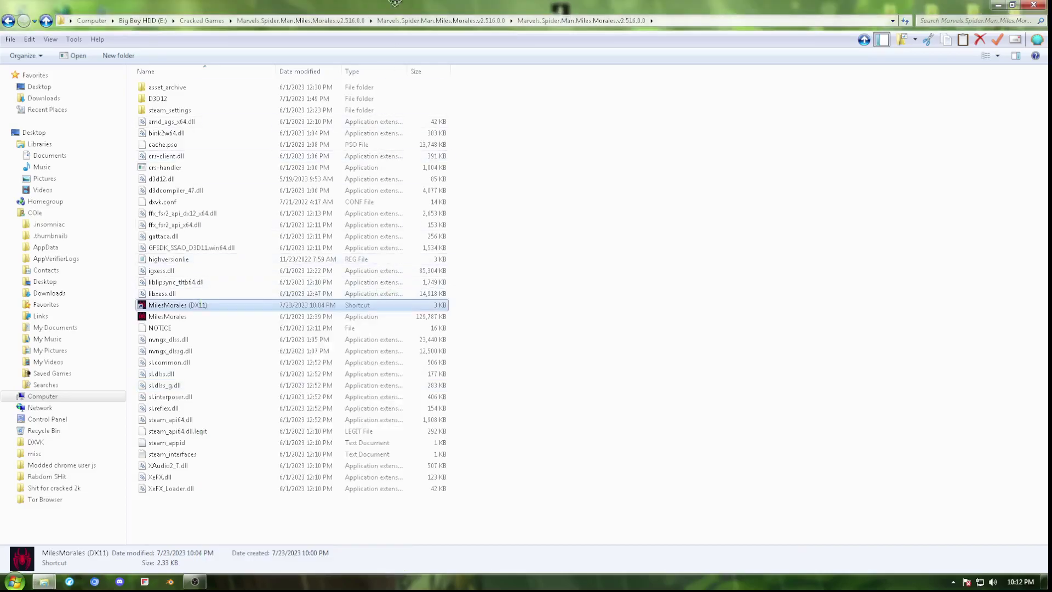
key("super+Down")
Launch the MilesMorales (DX11) shortcut from the maximized window, dismiss the DirectX 12 error, and restore the window.
left_click(179, 111)
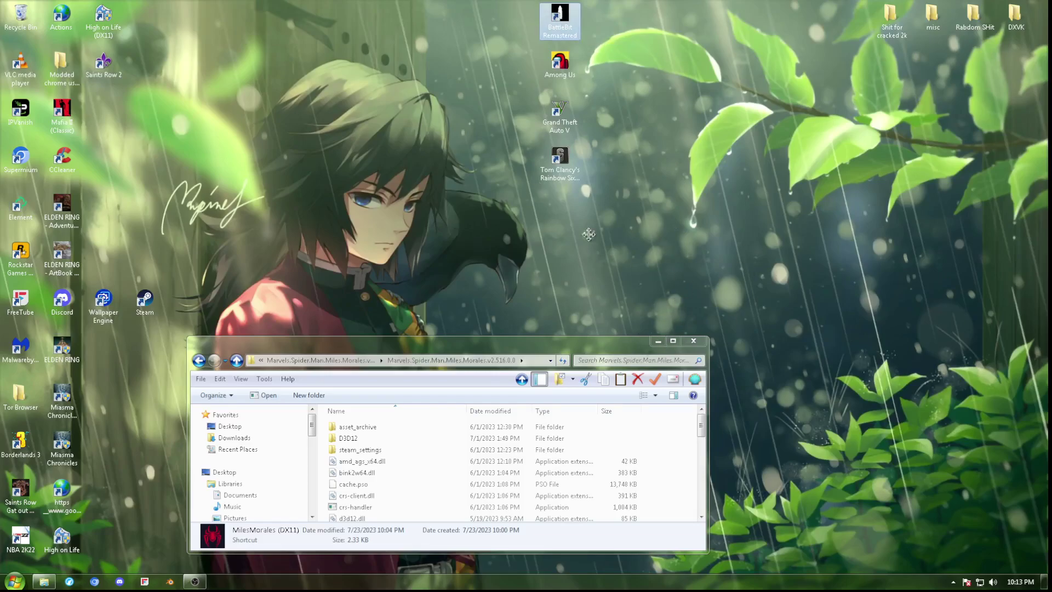
left_click(673, 341)
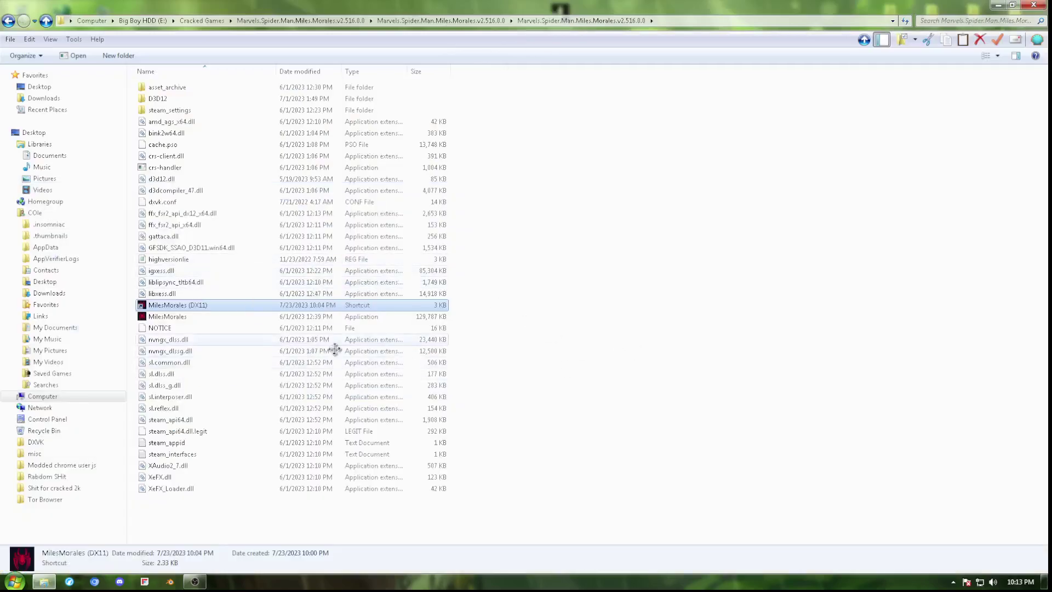
double_click(198, 306)
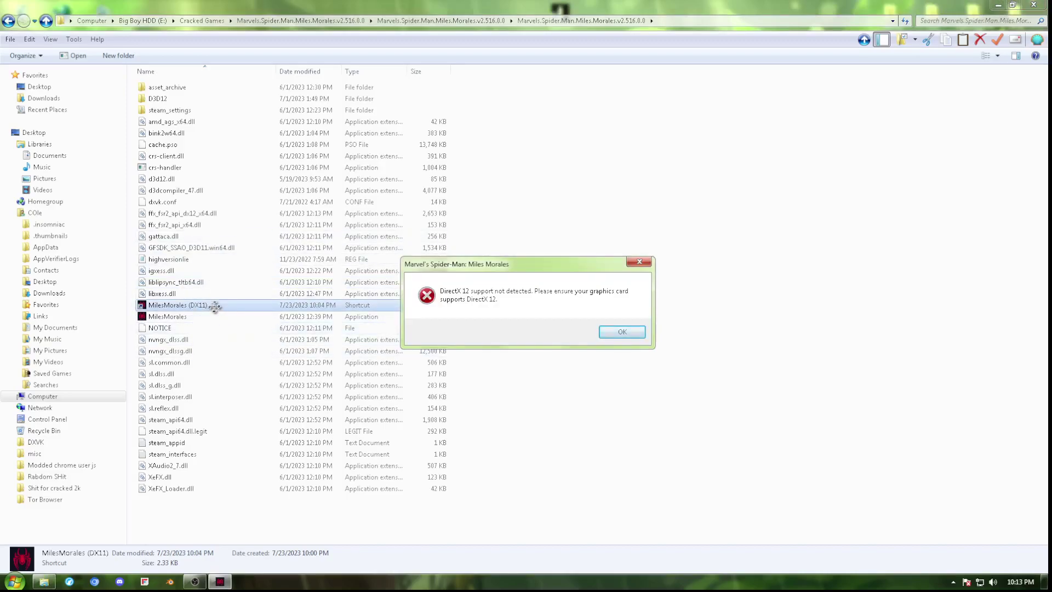
left_click(618, 332)
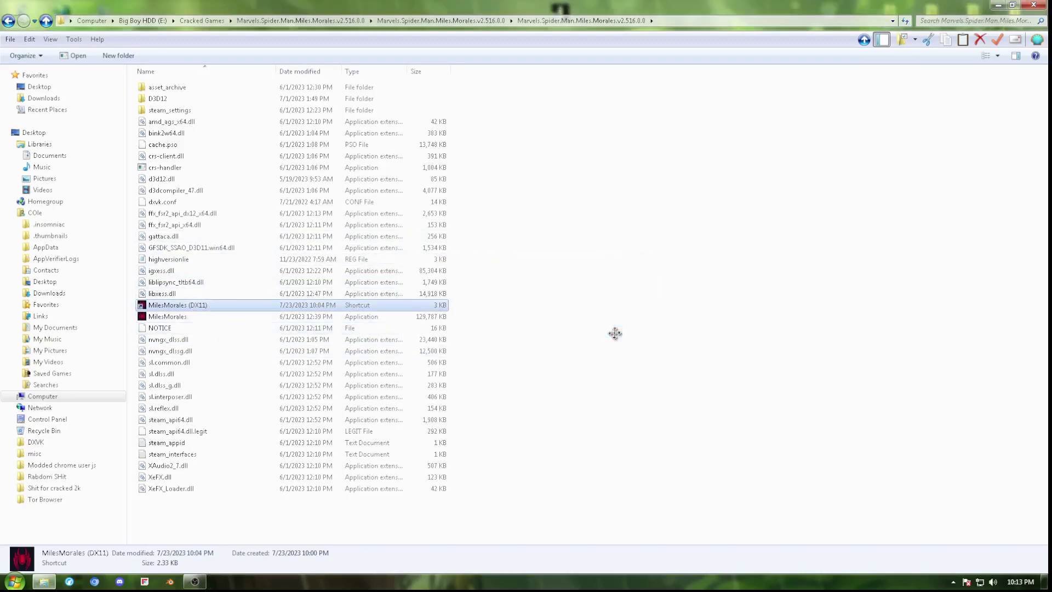
left_click_drag(412, 7, 390, 188)
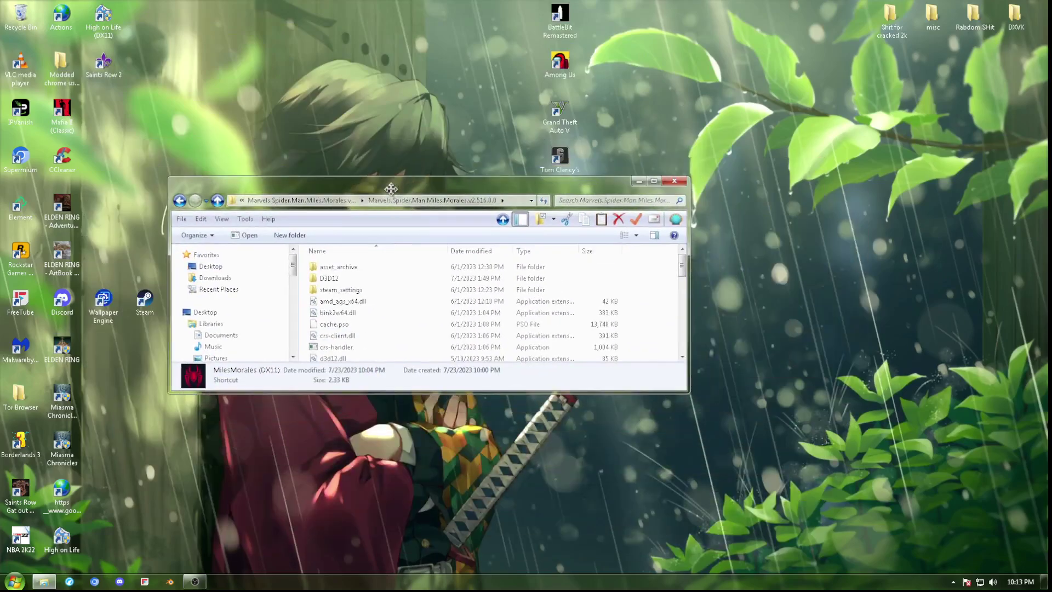
Open the DXVK folder from the desktop, then close it again.
right_click(365, 124)
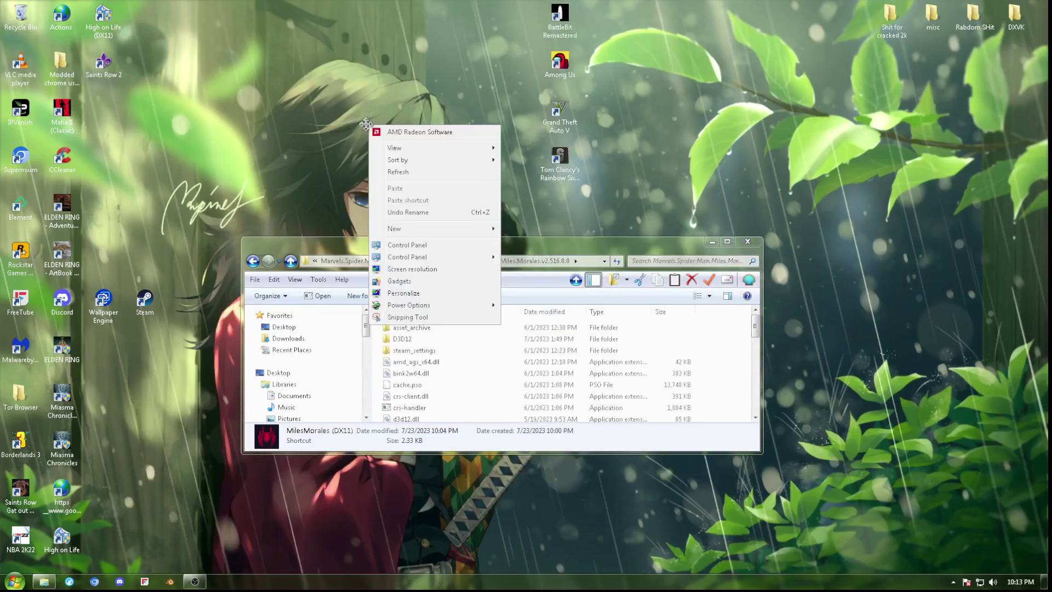
left_click(293, 97)
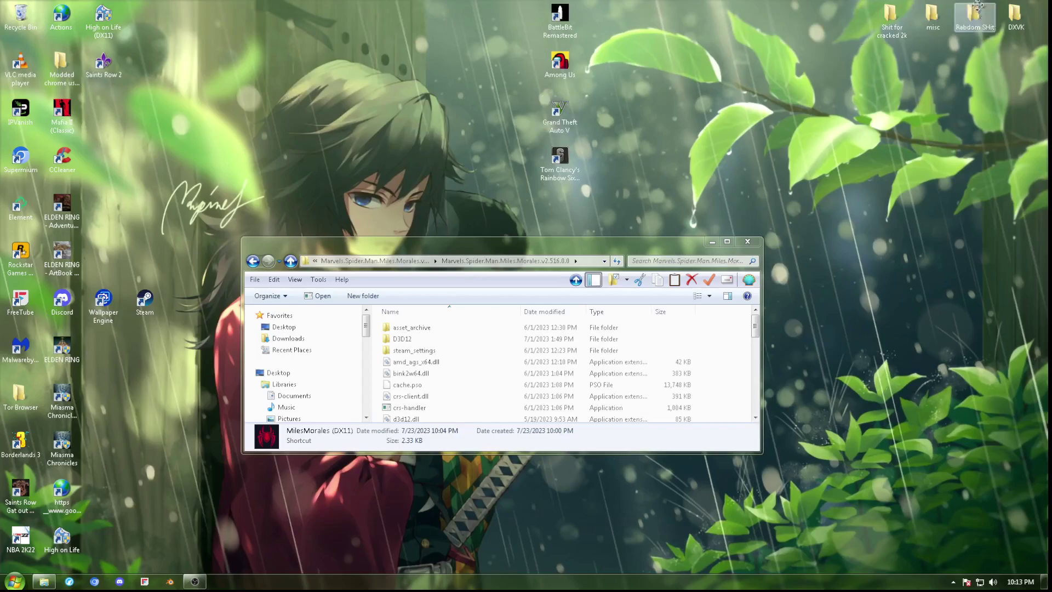
double_click(1016, 16)
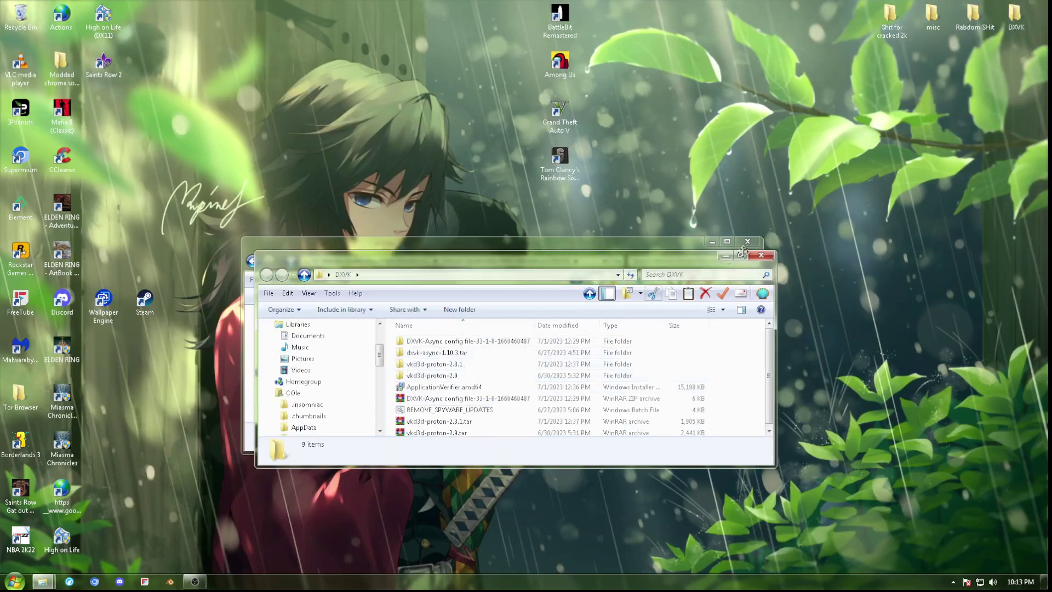
left_click(762, 255)
Maximize and restore the Miles Morales folder window, then minimize it to the taskbar.
left_click_drag(622, 246, 644, 163)
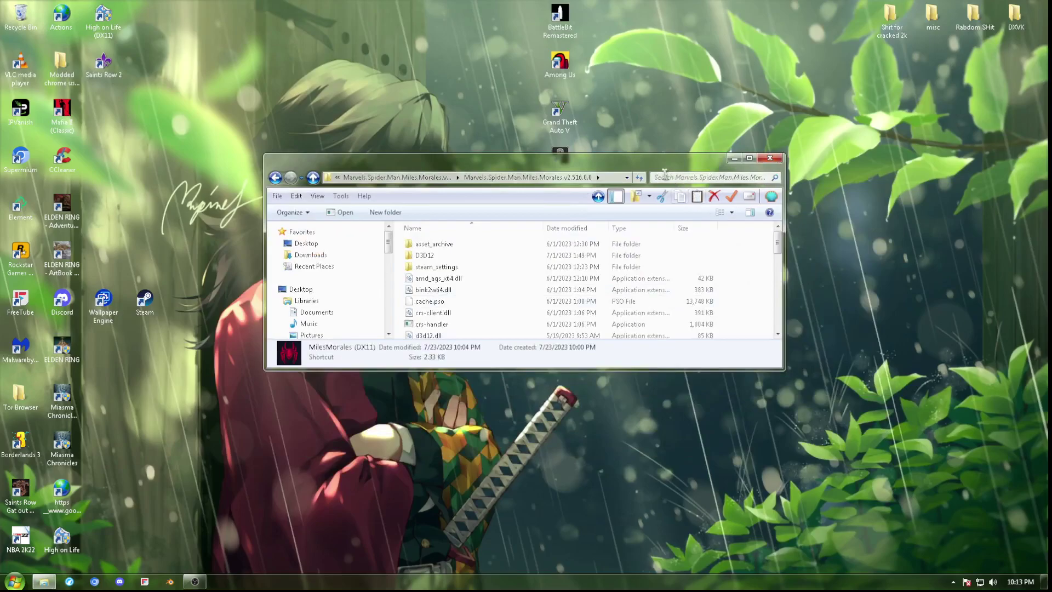
left_click(513, 288)
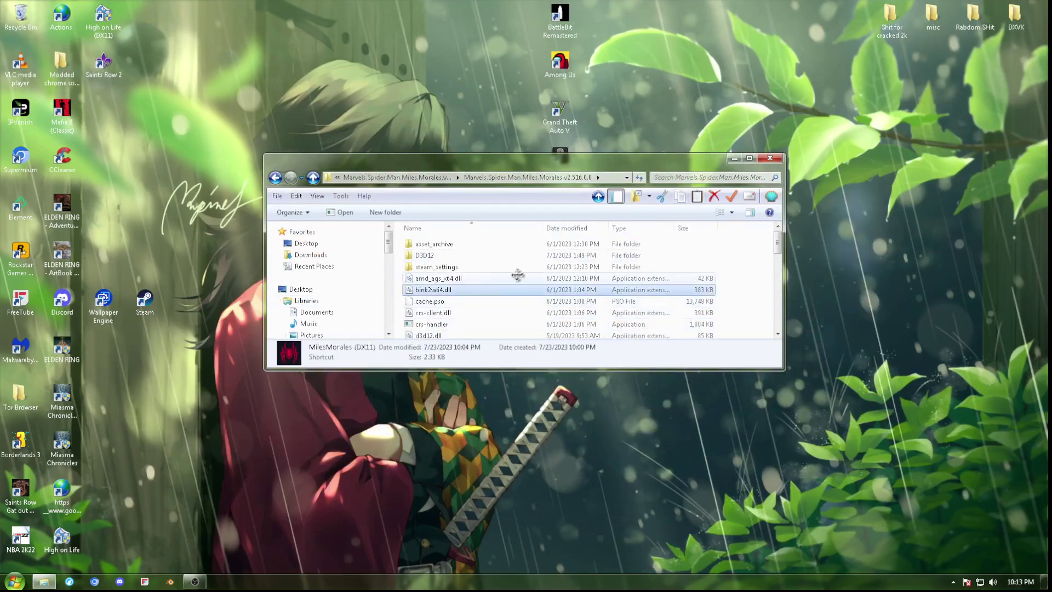
left_click(749, 157)
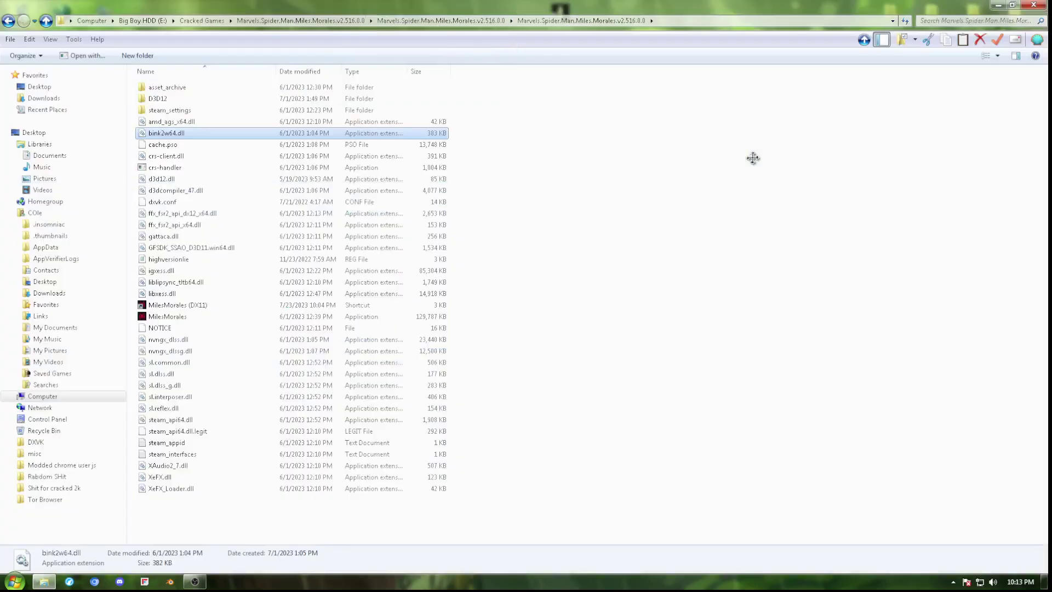
left_click(695, 162)
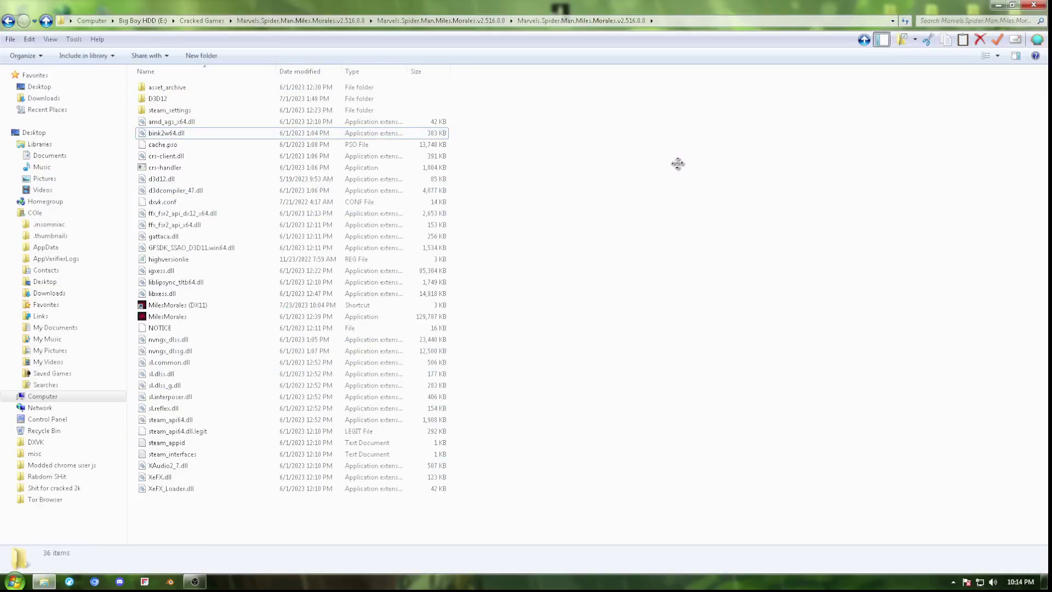
key("super+Down")
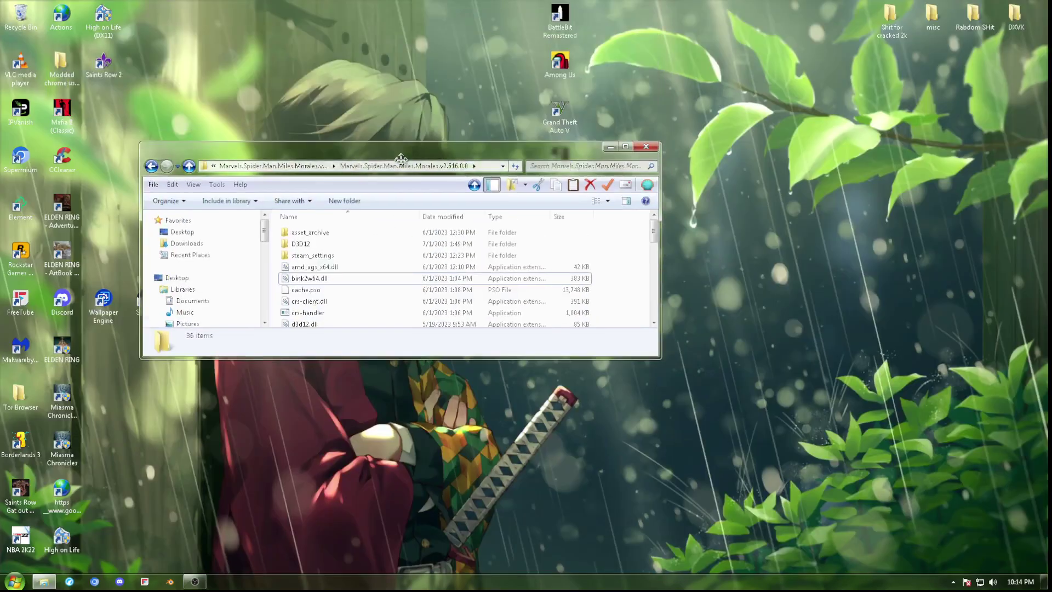
left_click(623, 147)
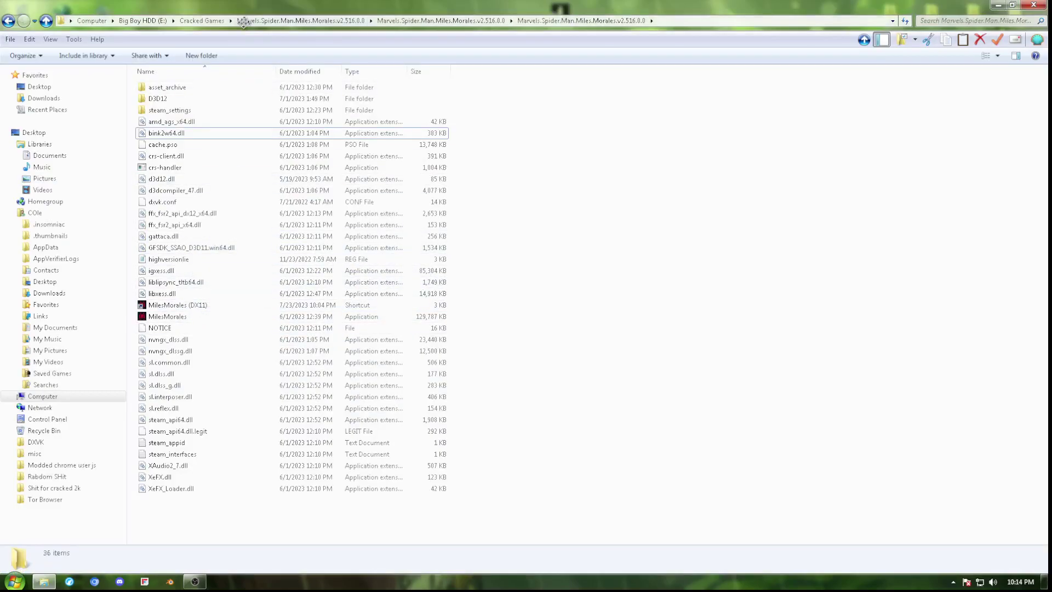
left_click_drag(247, 6, 451, 198)
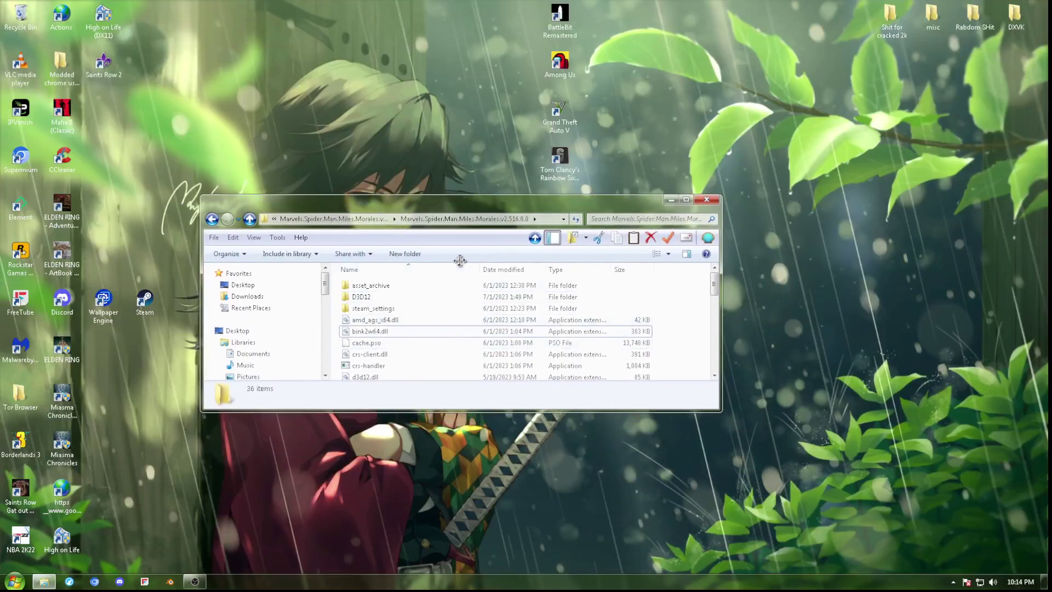
left_click(672, 199)
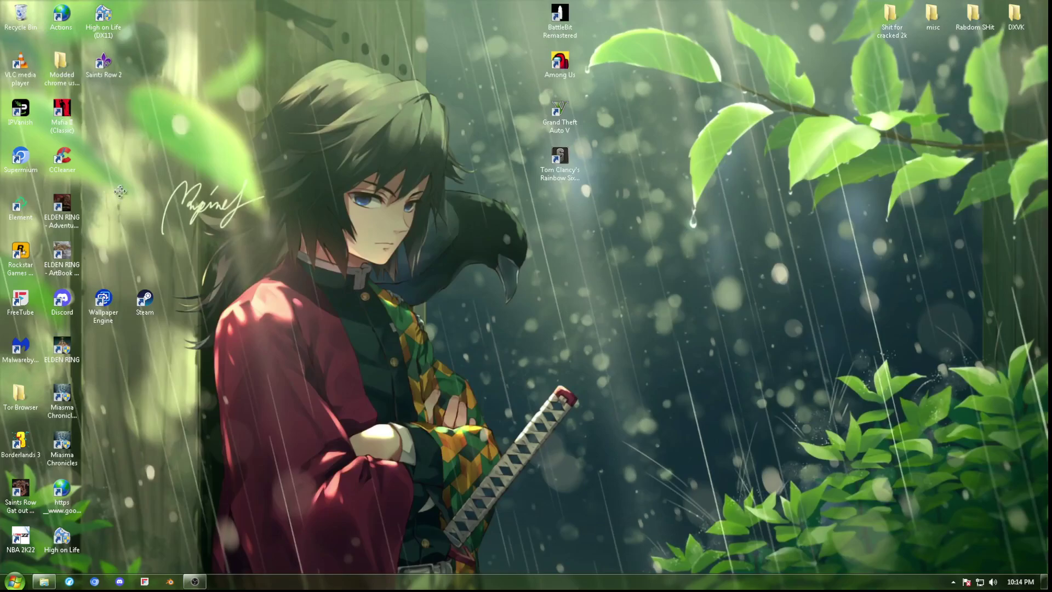
right_click(104, 63)
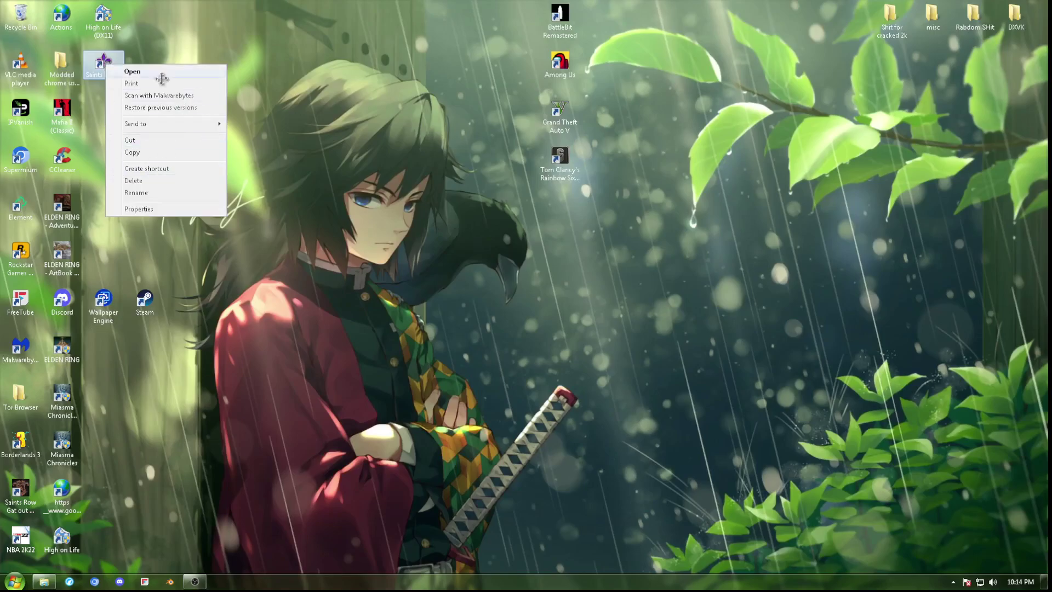
left_click(140, 209)
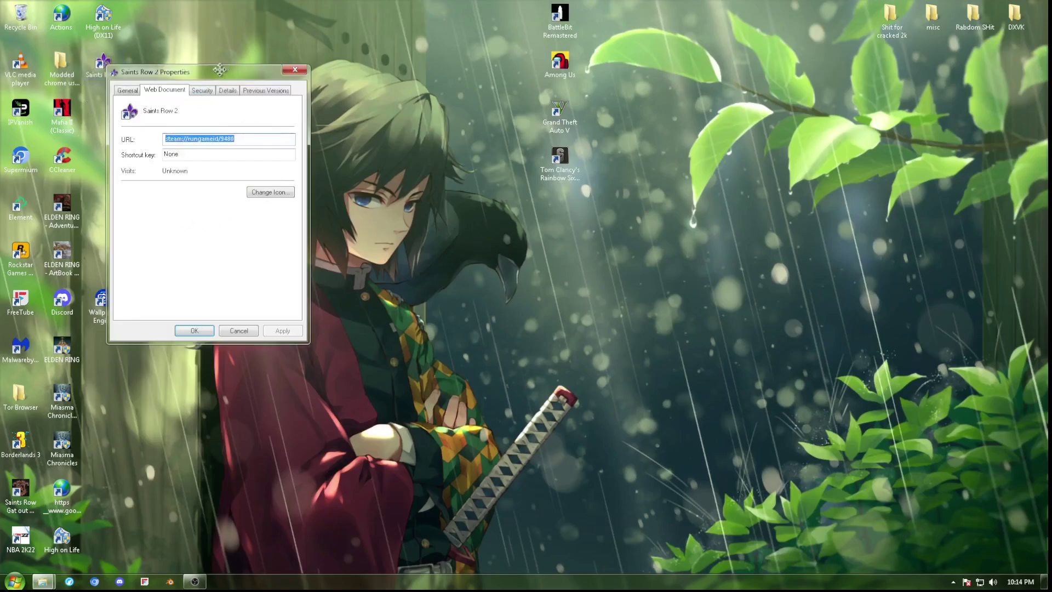
left_click_drag(219, 70, 236, 70)
left_click(311, 70)
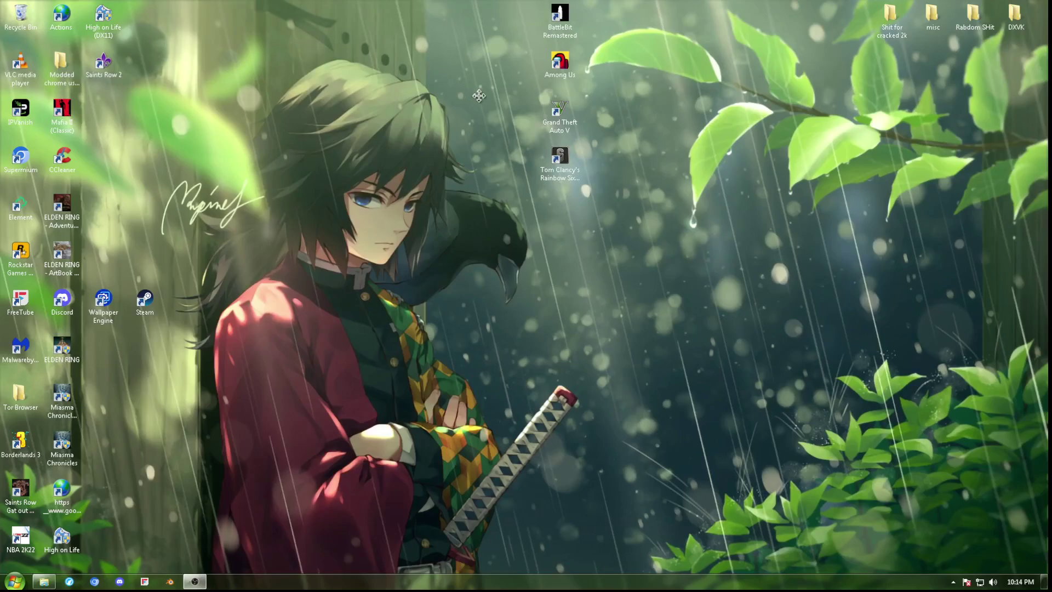
Bring back the Spider-Man game folder window from the taskbar and maximize it.
left_click(104, 64)
right_click(108, 55)
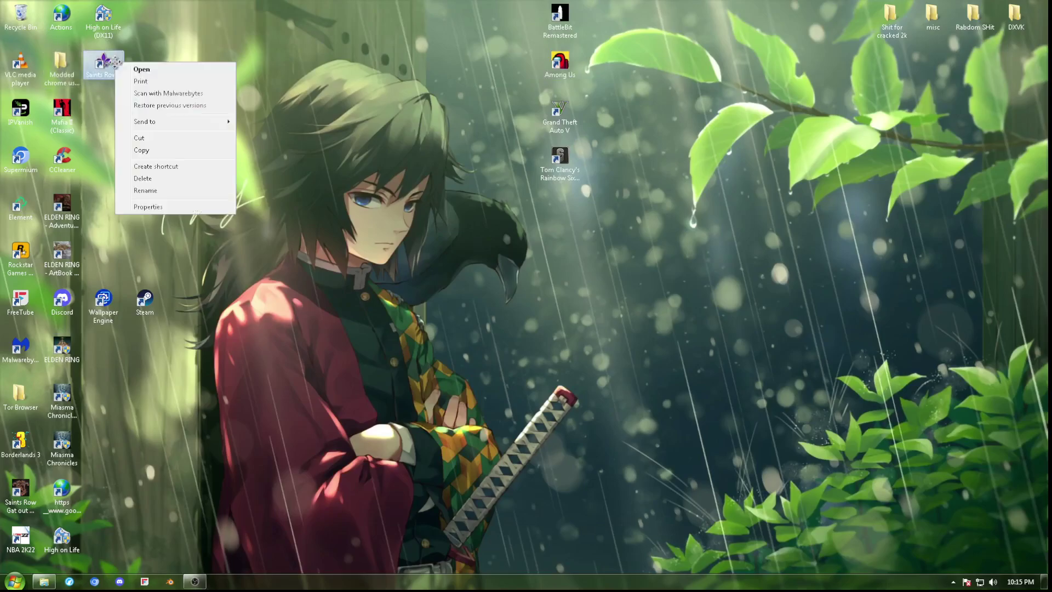
left_click(191, 11)
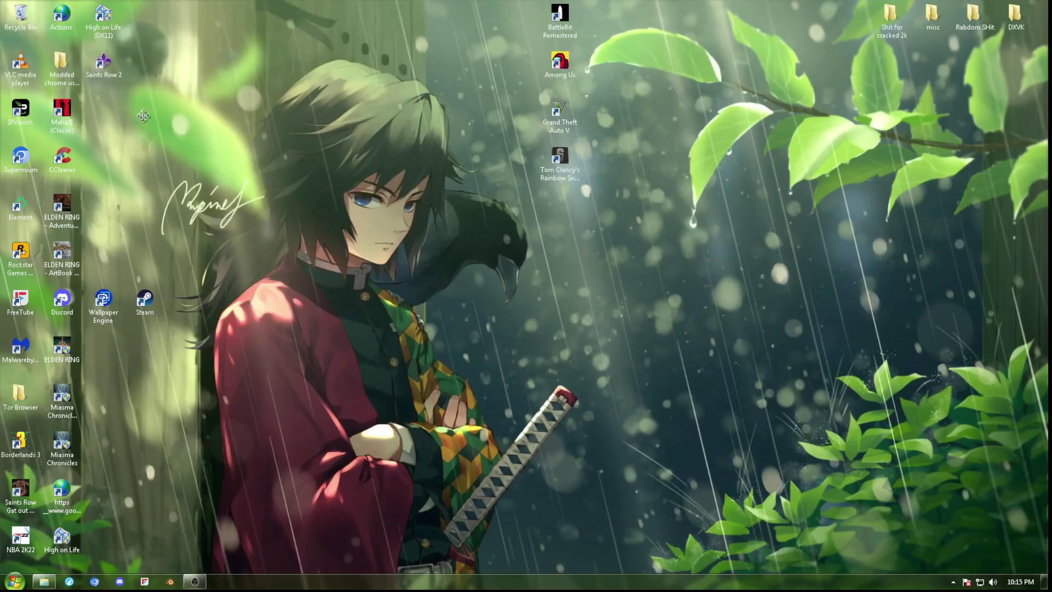
left_click(103, 64)
left_click(44, 581)
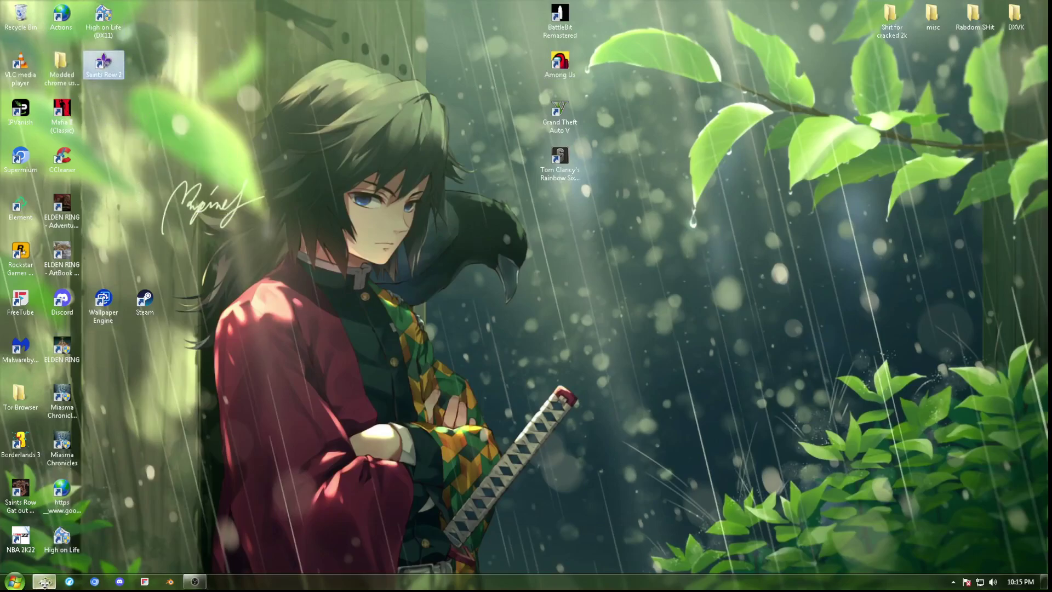
left_click_drag(309, 181, 309, 1)
left_click_drag(438, 8, 596, 90)
double_click(596, 89)
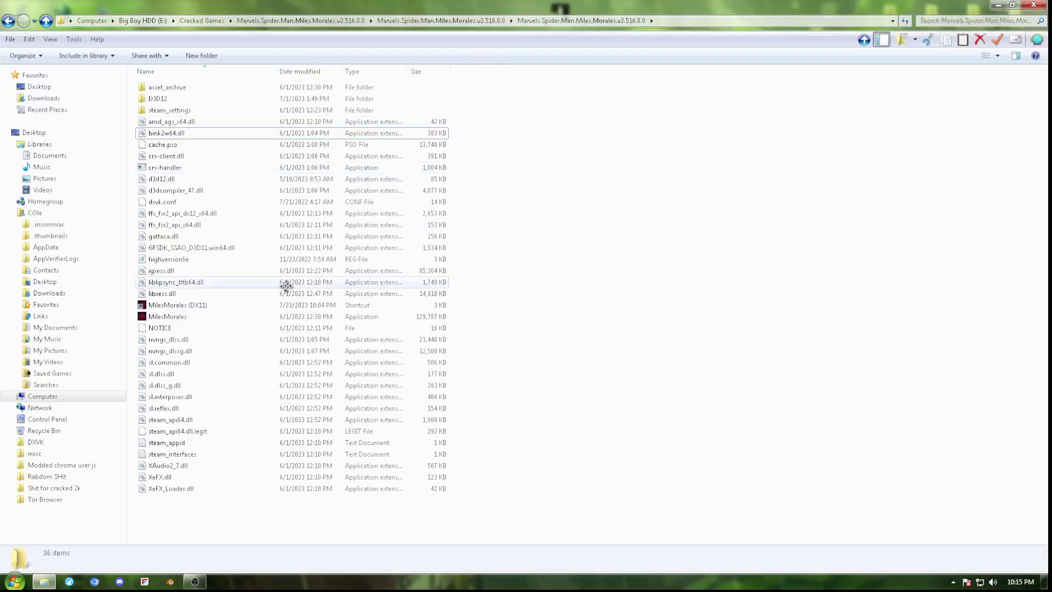
Browse Big Boy HDD (E:) to SteamLibrary\steamapps\common, then return to the drive list.
left_click(29, 282)
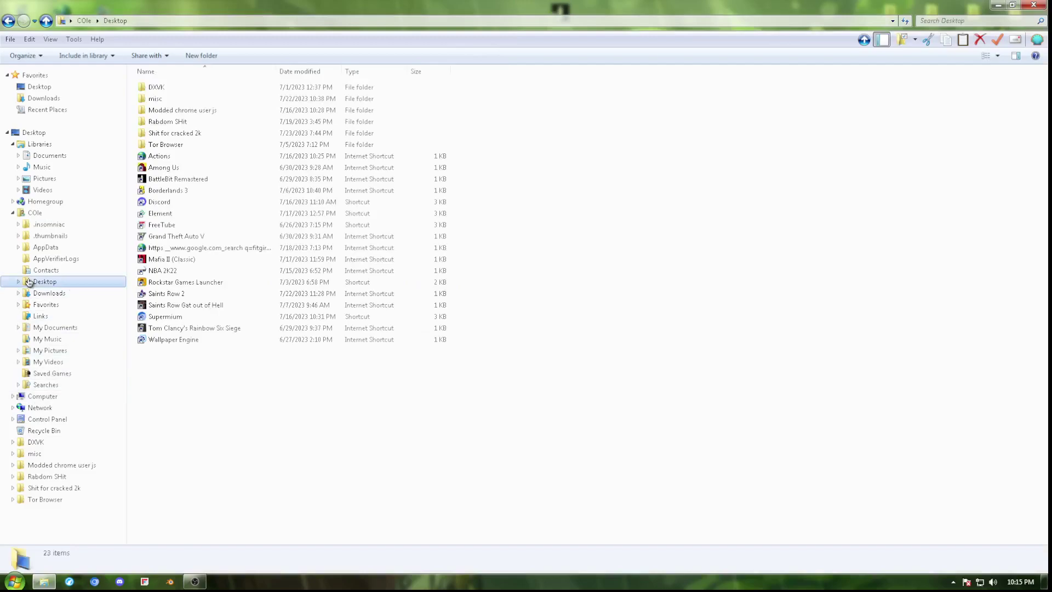
left_click(46, 396)
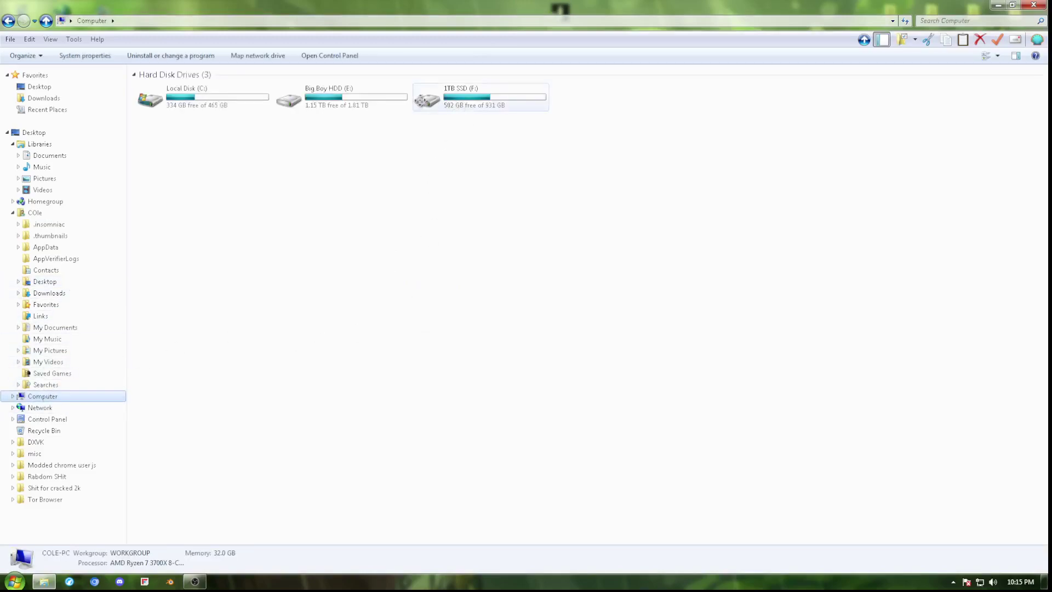
double_click(371, 101)
double_click(167, 110)
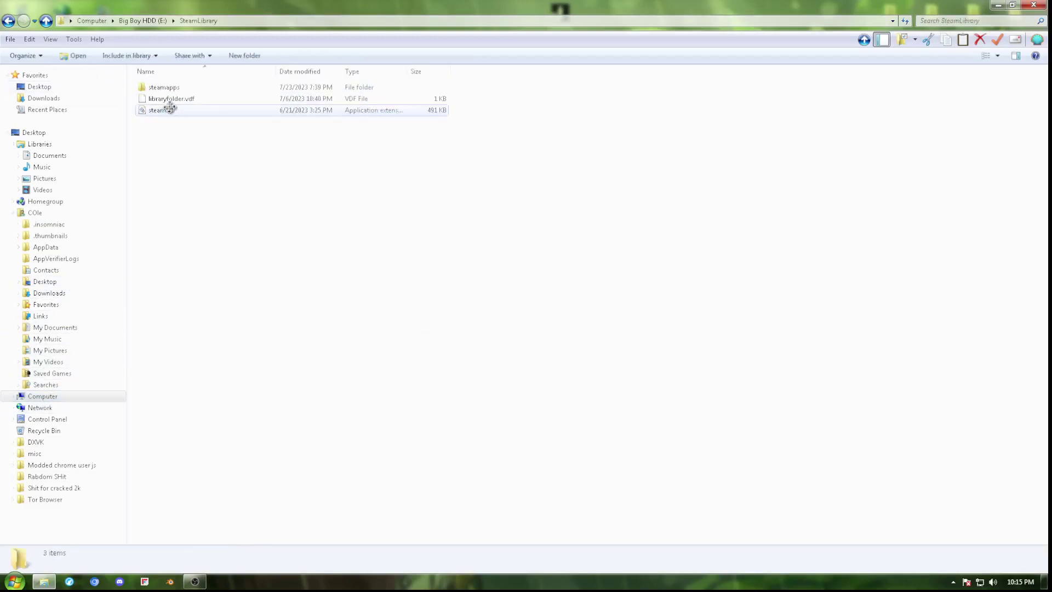
double_click(164, 87)
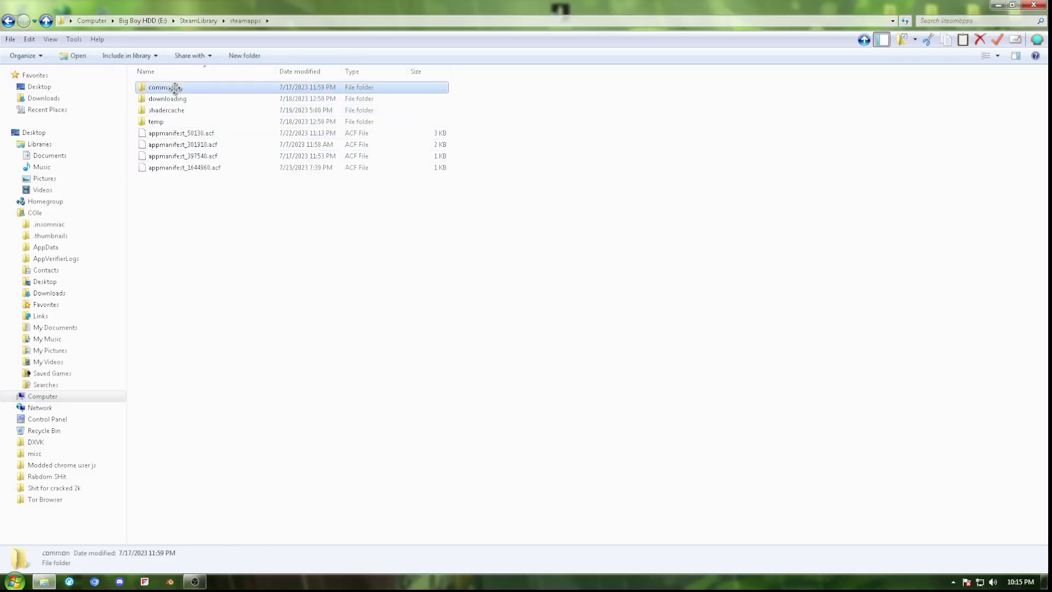
double_click(176, 87)
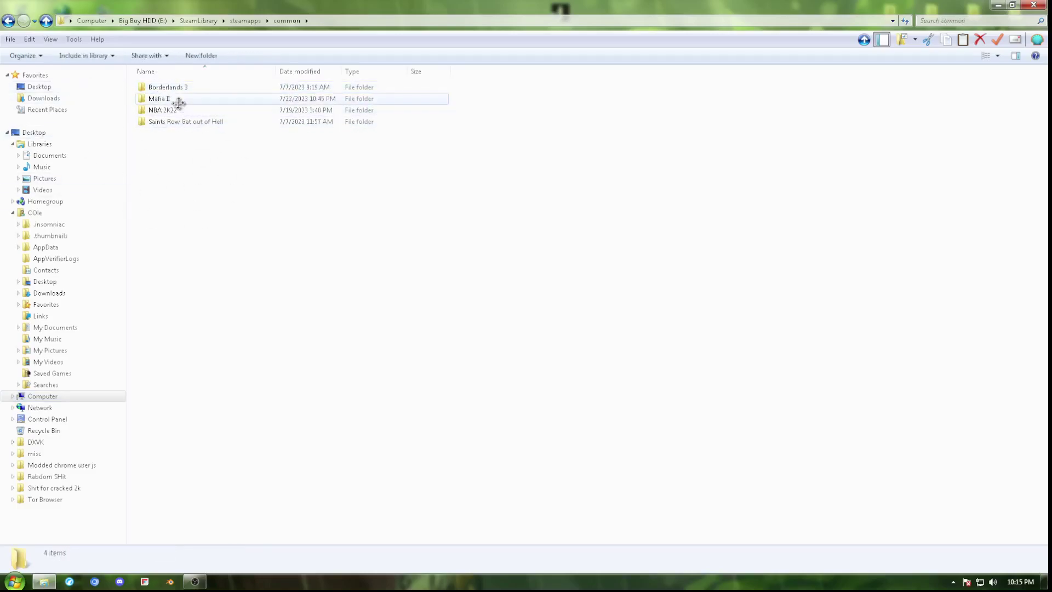
left_click(6, 22)
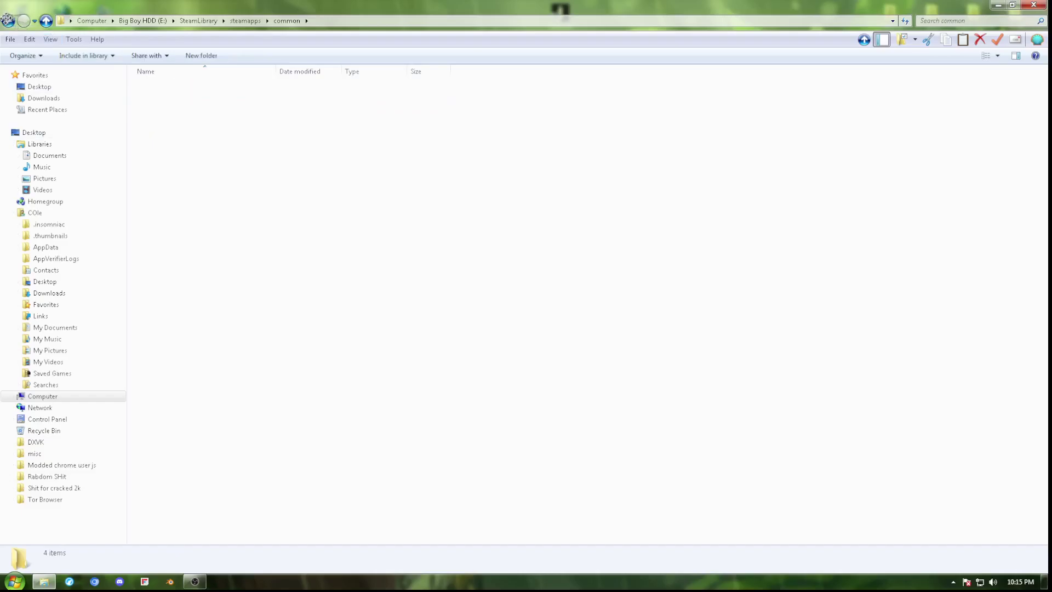
left_click(6, 22)
left_click(6, 22)
left_click(5, 23)
Open the Saints Row 2 folder under 1TB SSD (F:) SteamLibrary\steamapps\common.
double_click(461, 102)
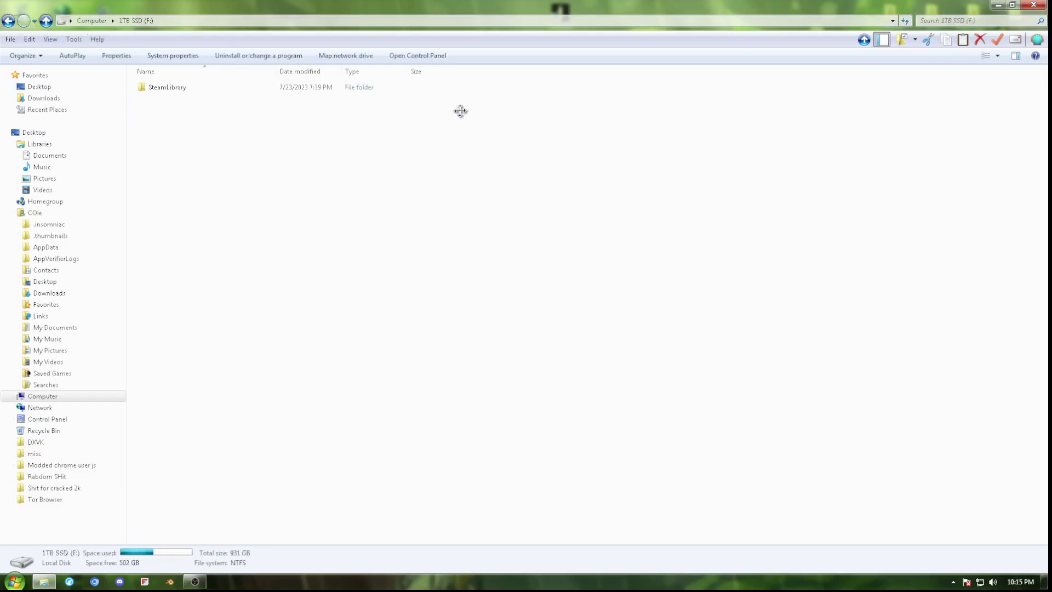
double_click(164, 87)
double_click(158, 87)
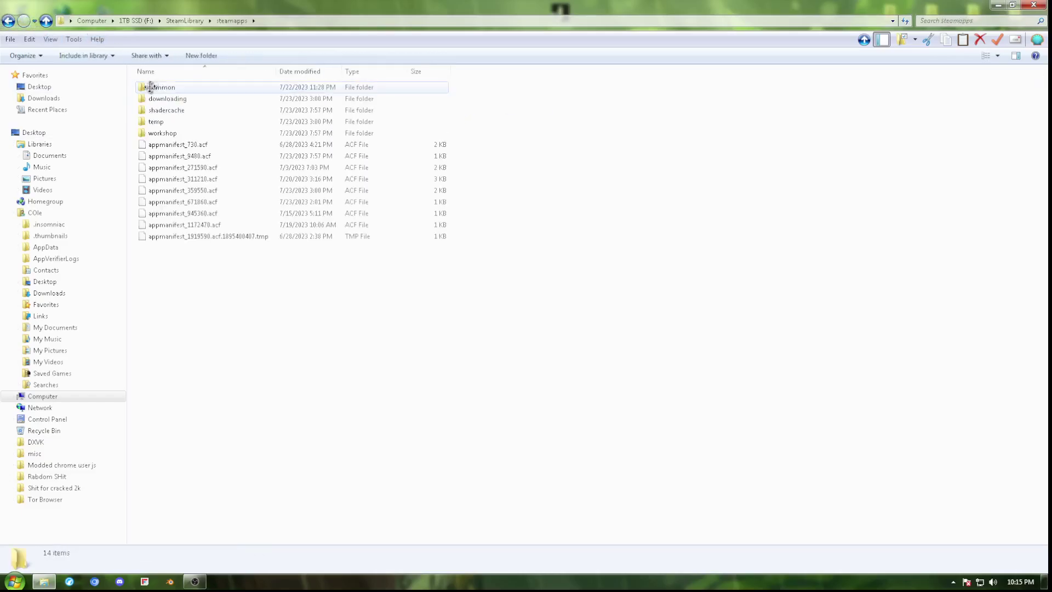
double_click(158, 87)
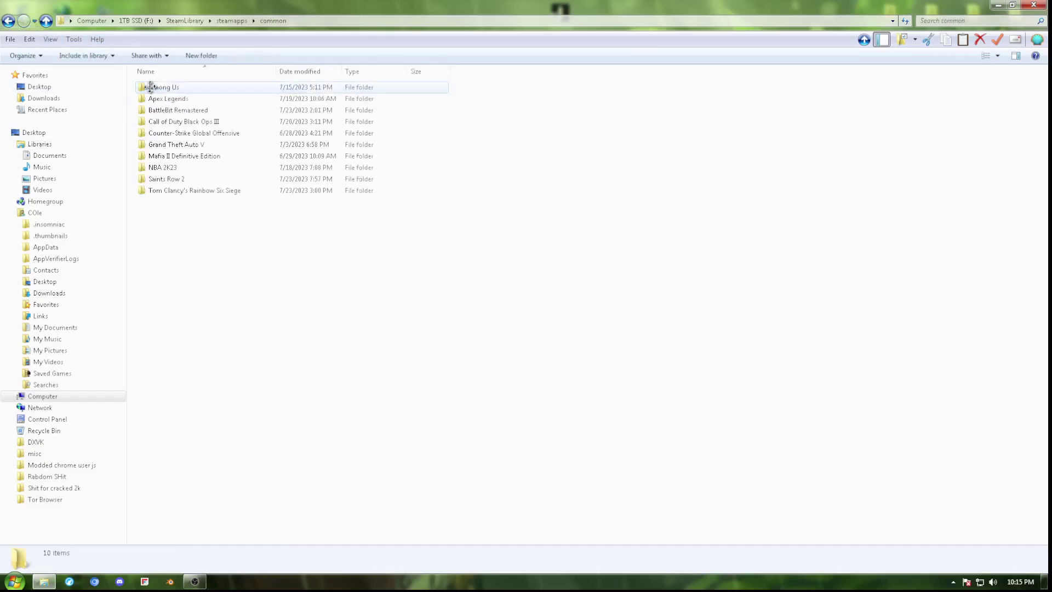
double_click(203, 178)
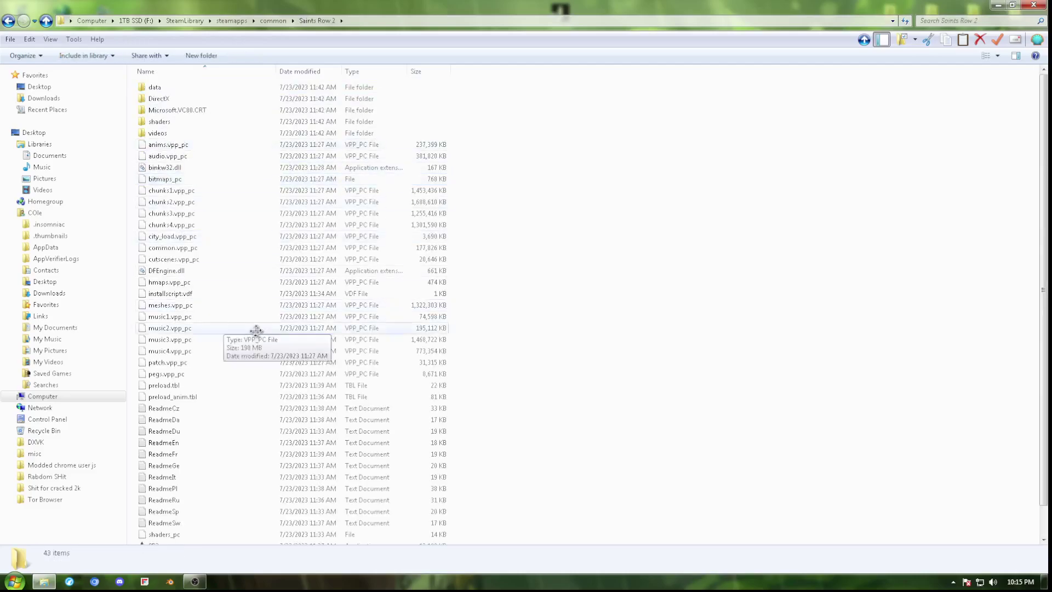
left_click(240, 248)
scroll(245, 333, "down", 1)
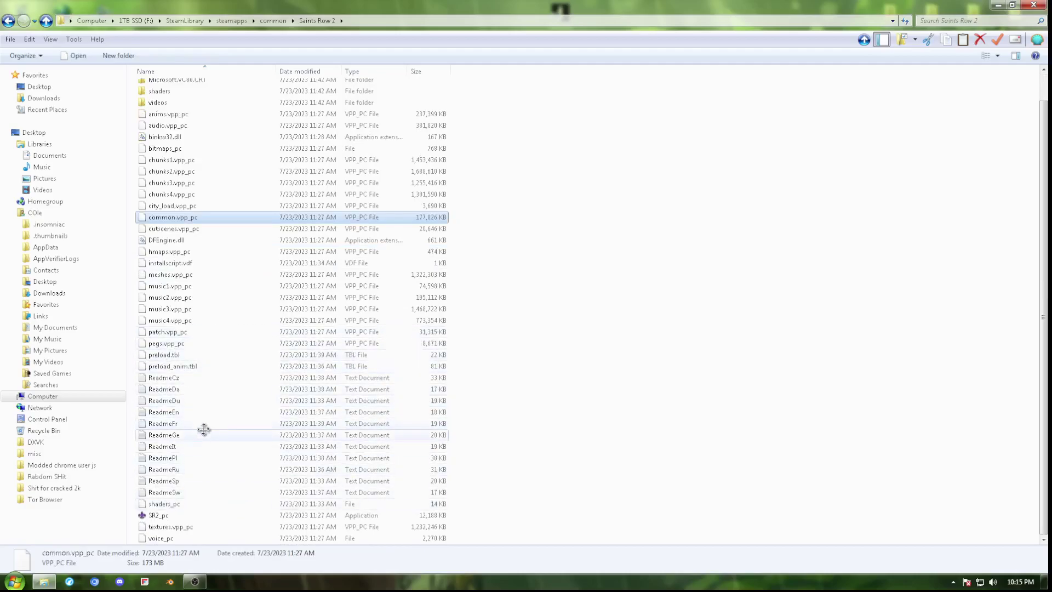
scroll(206, 463, "up", 1)
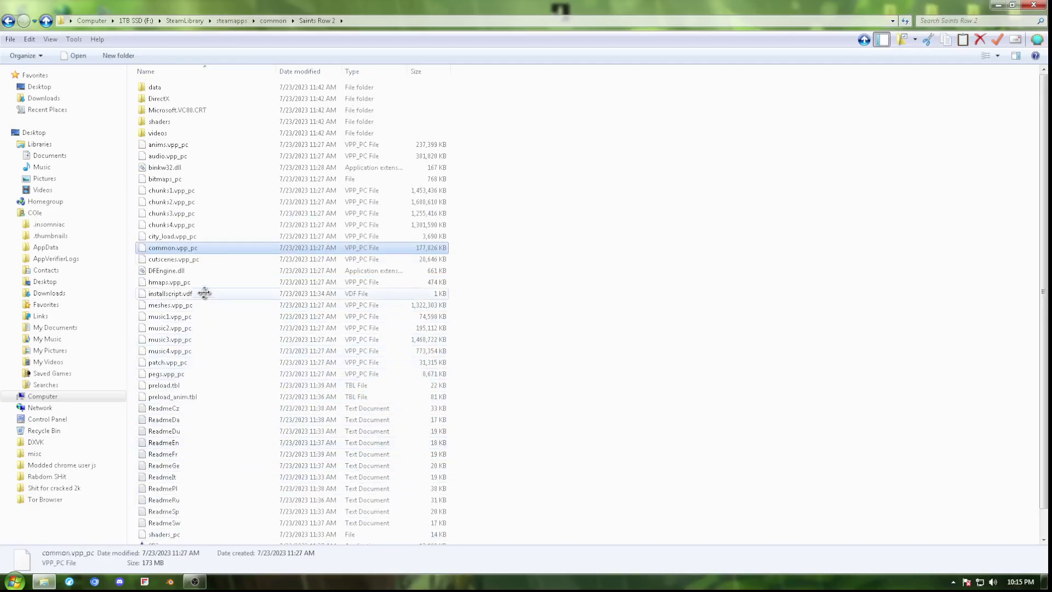
Look inside the DirectX folder, return to Saints Row 2, and select DFEngine.dll.
double_click(187, 100)
scroll(195, 252, "down", 20)
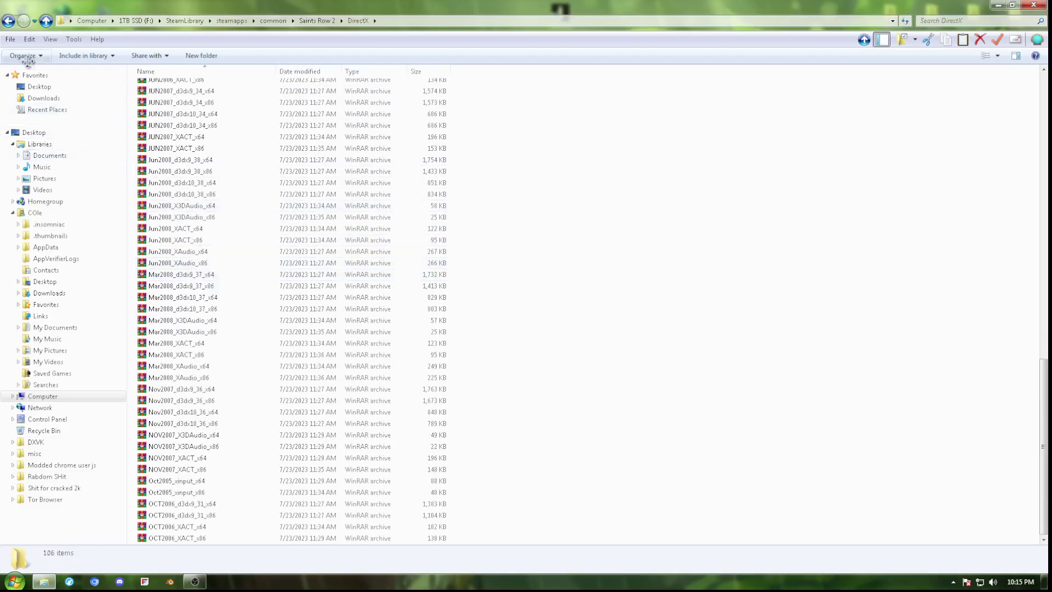
left_click(8, 20)
scroll(214, 198, "down", 1)
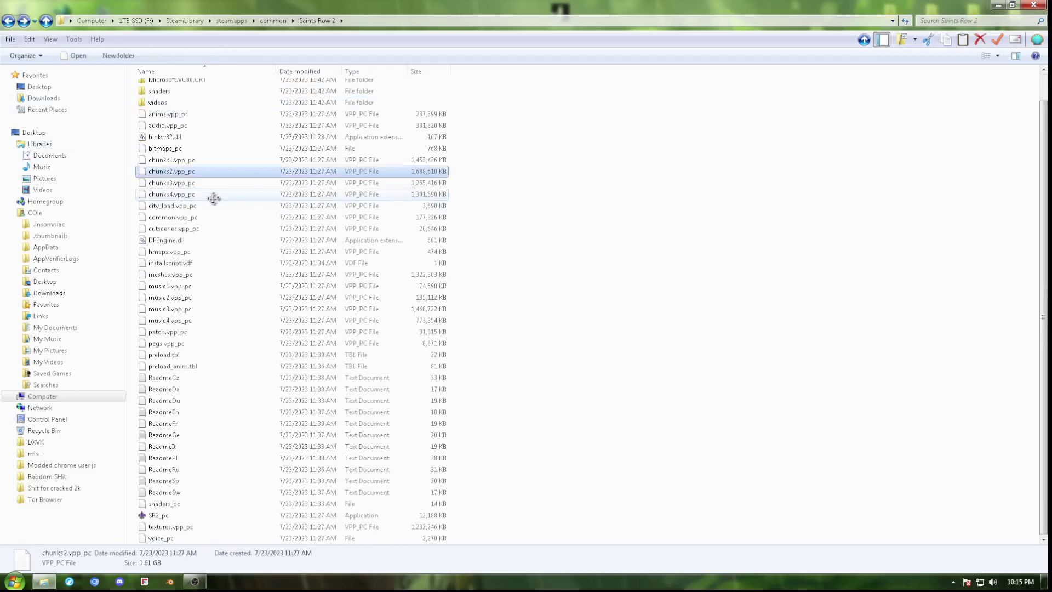
key("d")
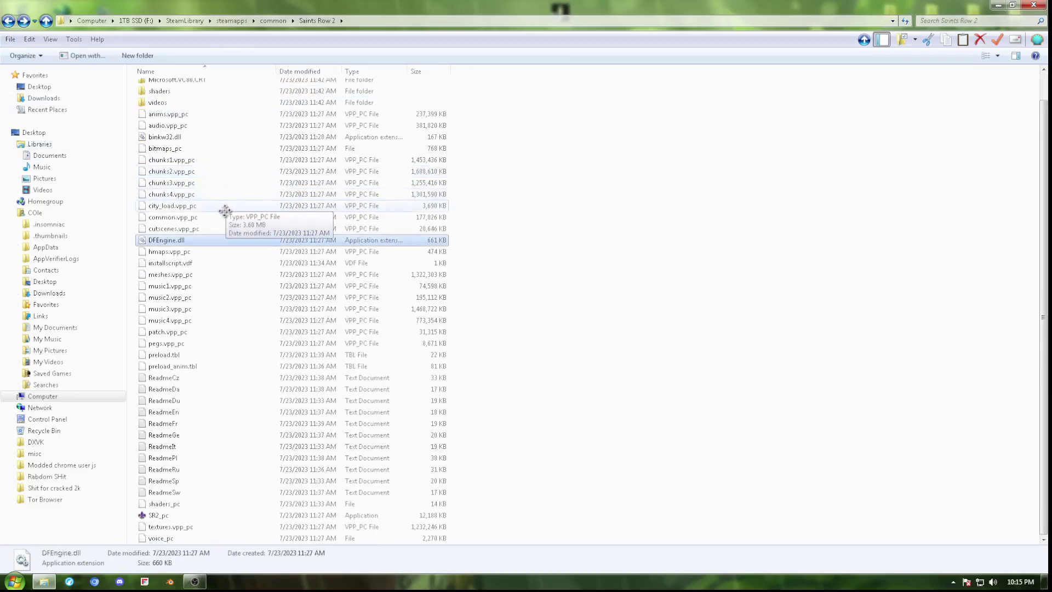
scroll(217, 208, "up", 3)
Browse data\DFEngine\cache, go back to Saints Row 2, and select chunks1.vpp_pc.
double_click(154, 86)
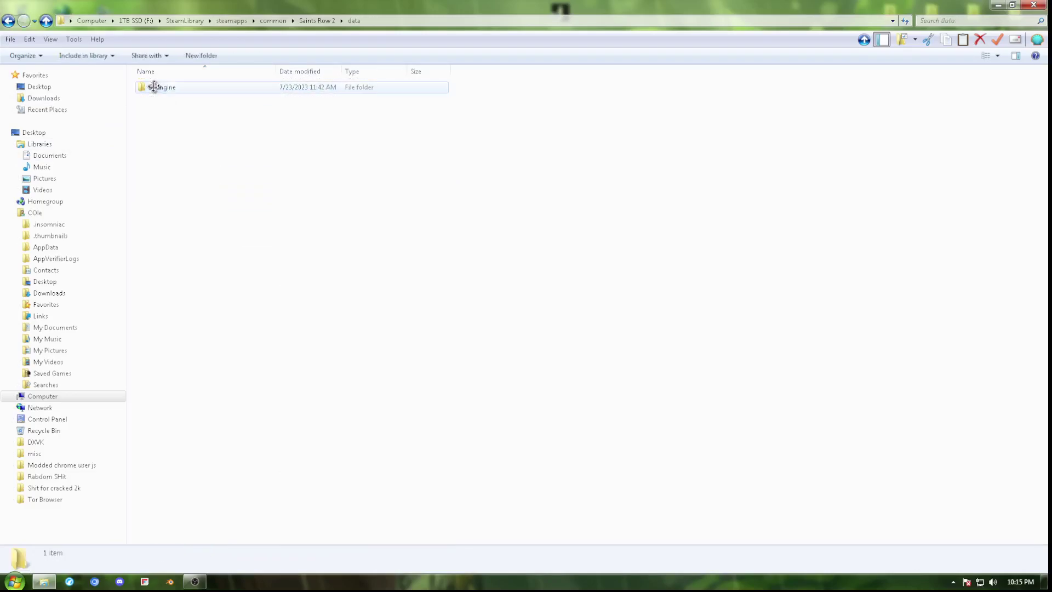
double_click(165, 86)
double_click(162, 86)
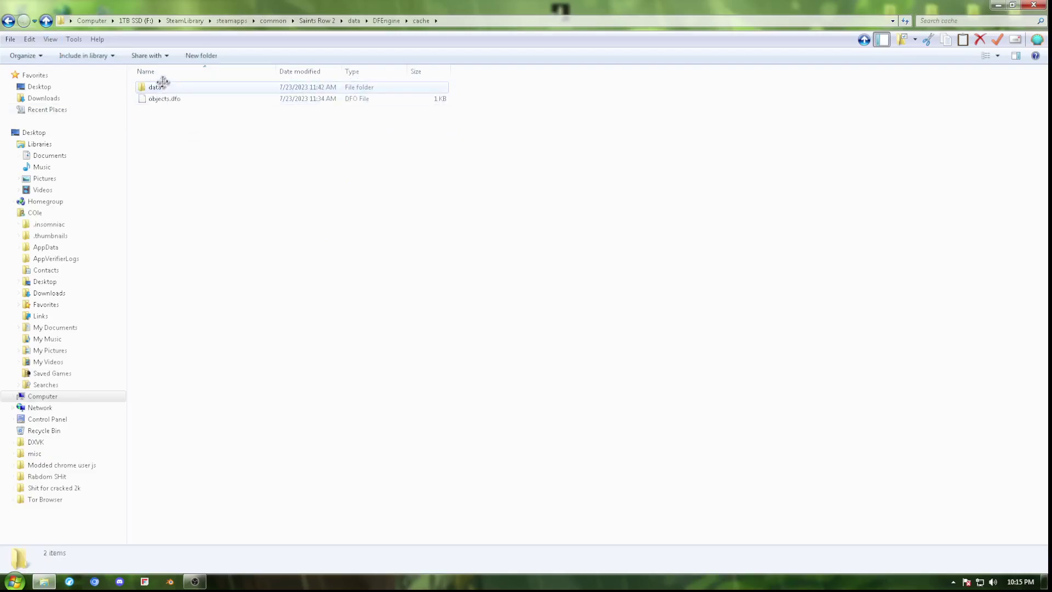
left_click(6, 21)
left_click(4, 20)
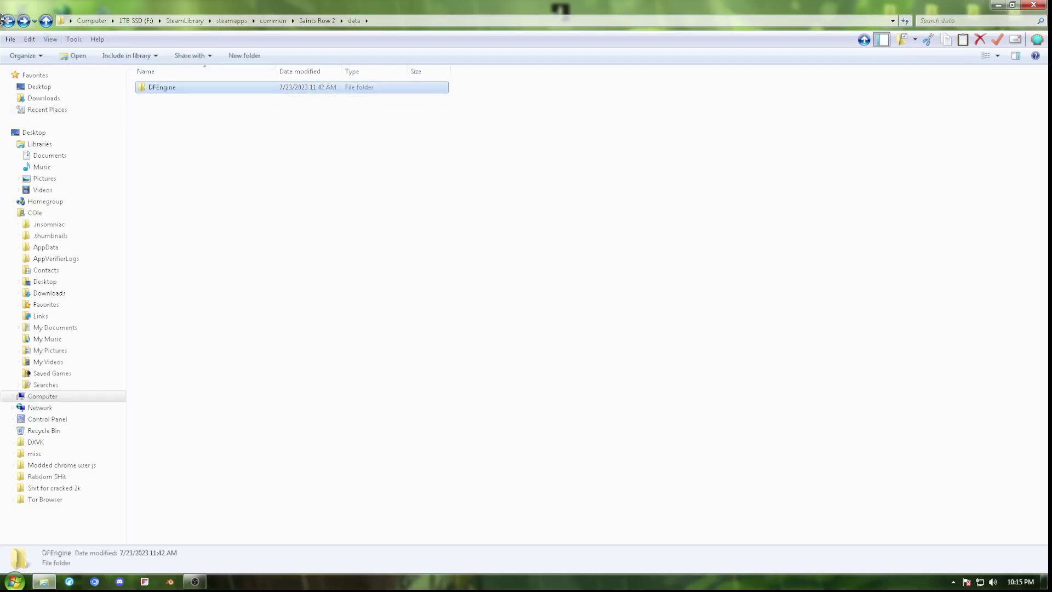
left_click(6, 20)
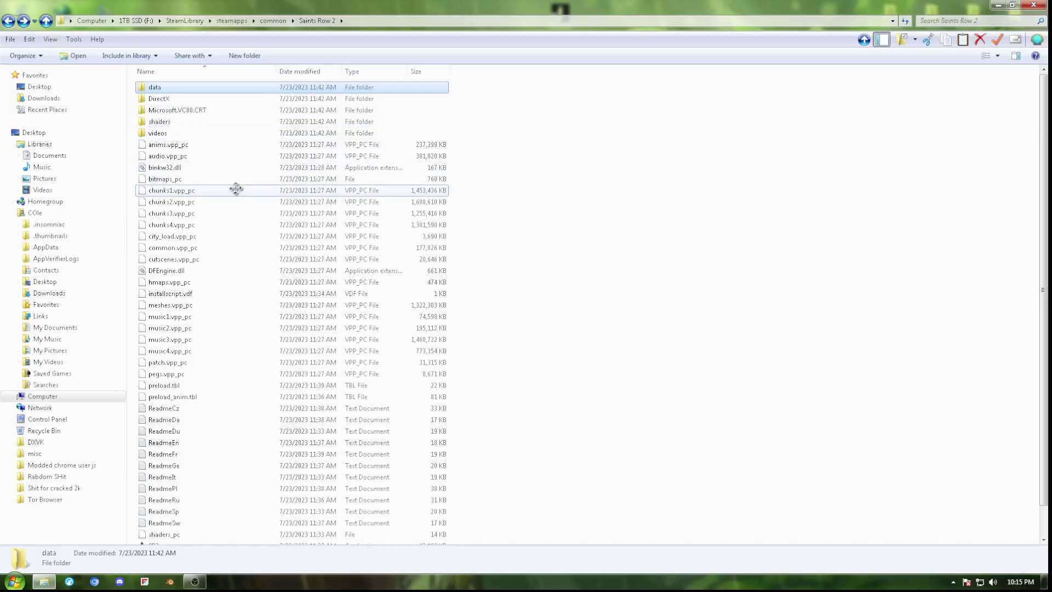
left_click(235, 189)
Restore the Saints Row 2 window, maximize it, then shrink it back down.
double_click(164, 6)
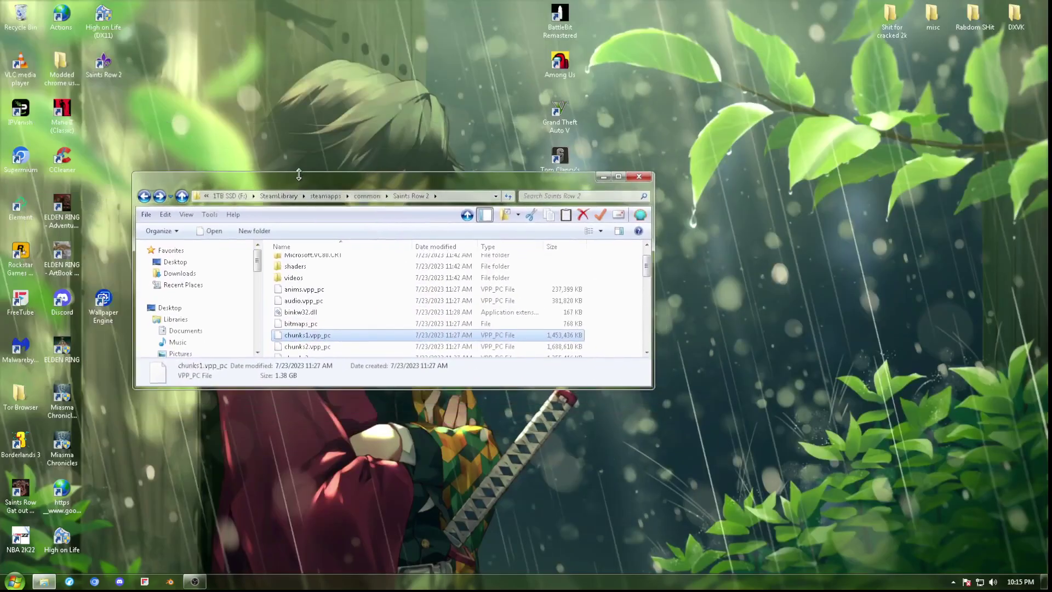
left_click(619, 176)
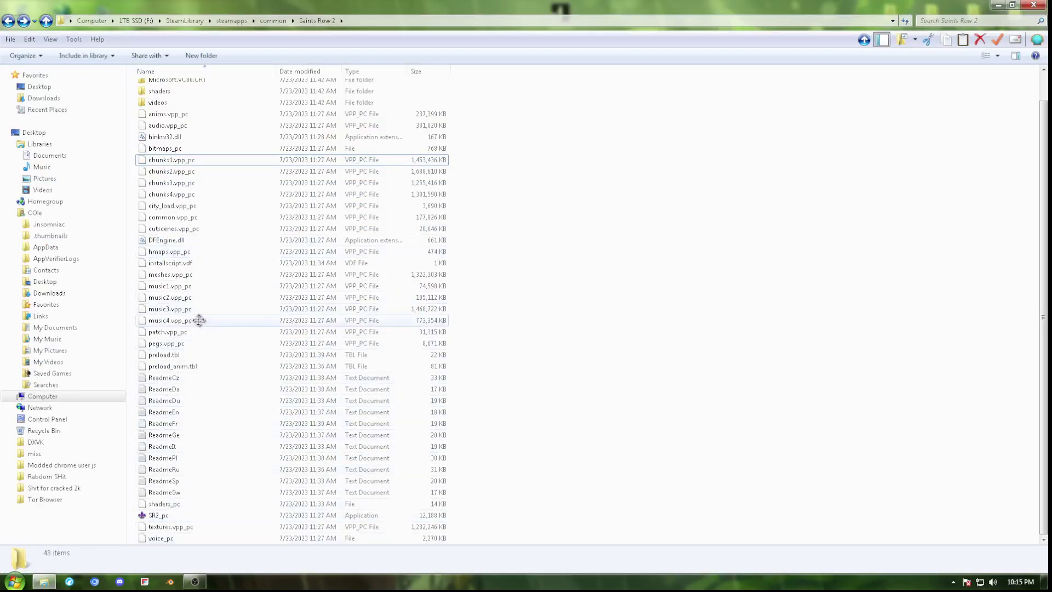
mouse_move(195, 322)
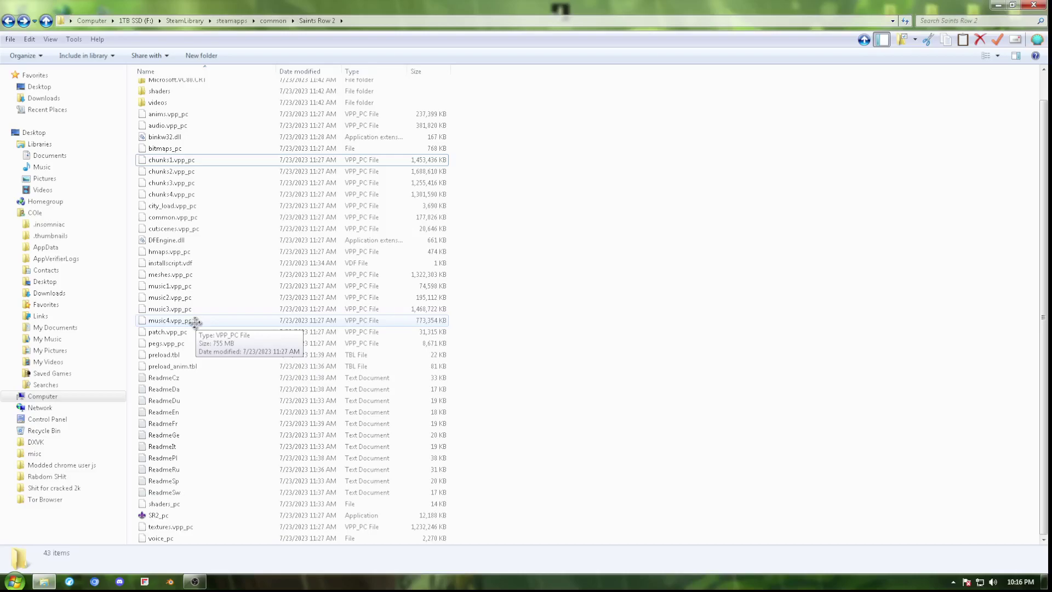
key("super+Down")
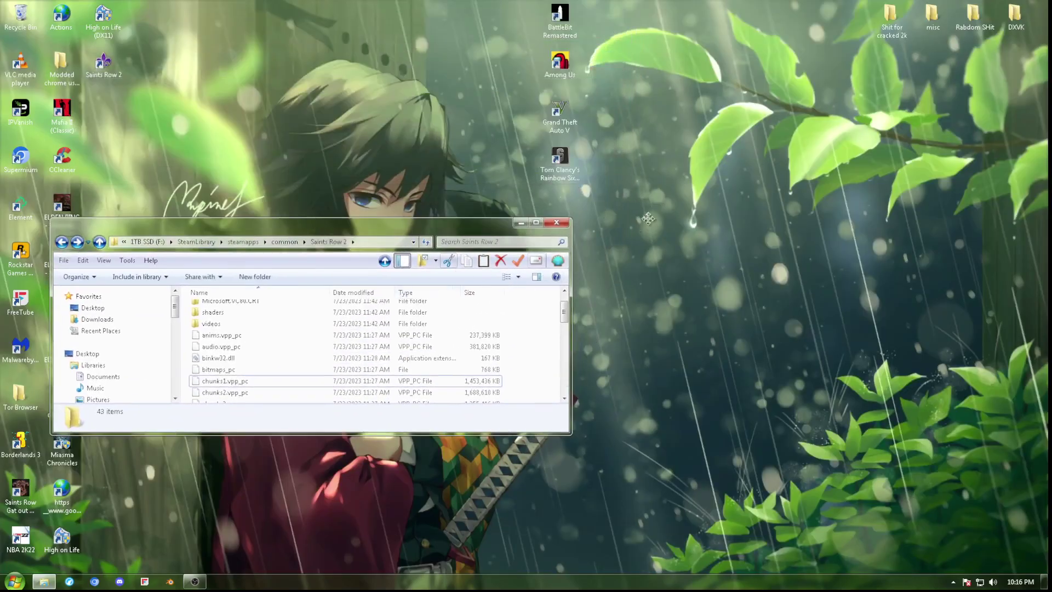
Open the DXVK desktop folder and browse dxvk-async-1.10.3.tar down to the x64 DLLs.
double_click(1015, 17)
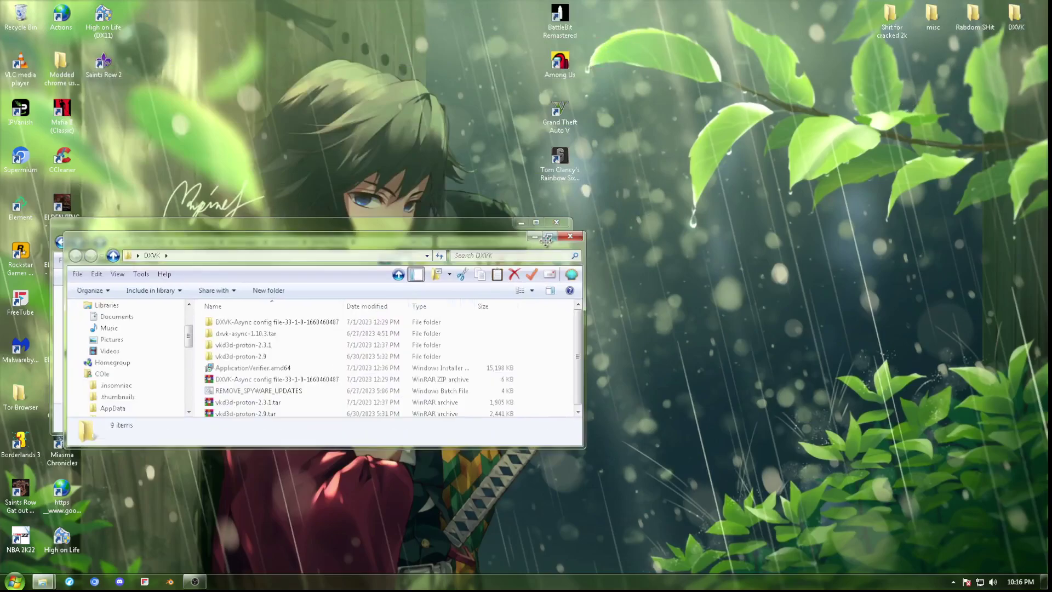
left_click_drag(418, 240, 807, 111)
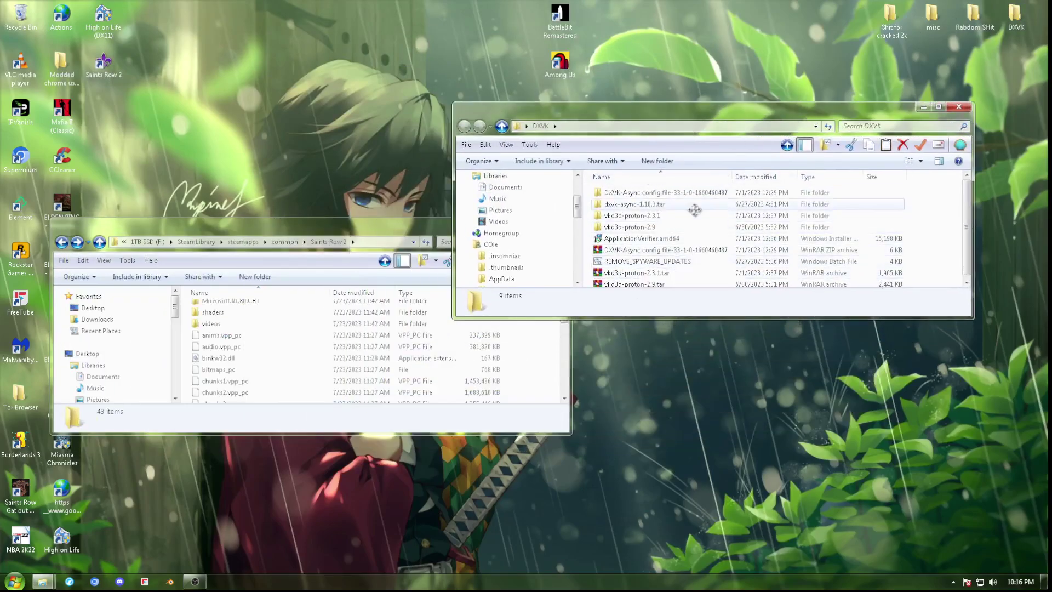
double_click(650, 204)
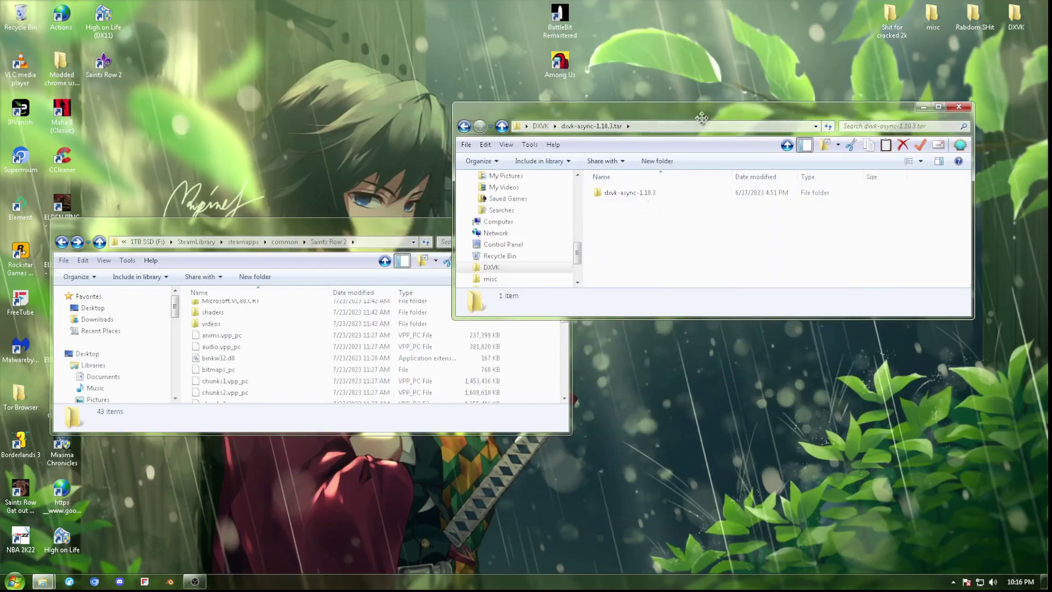
left_click_drag(702, 118, 778, 89)
double_click(713, 164)
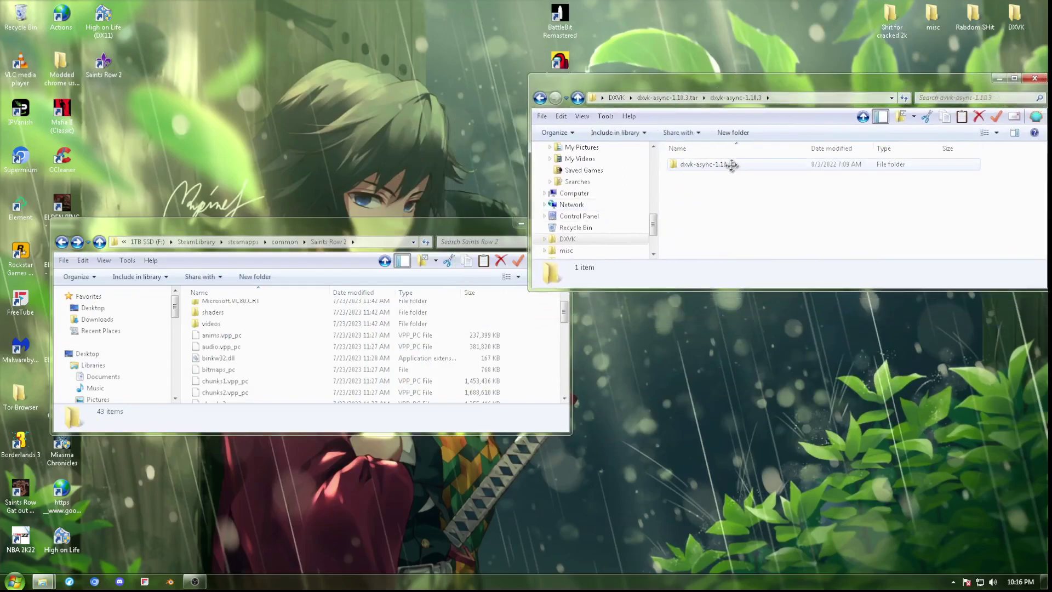
double_click(713, 164)
double_click(682, 175)
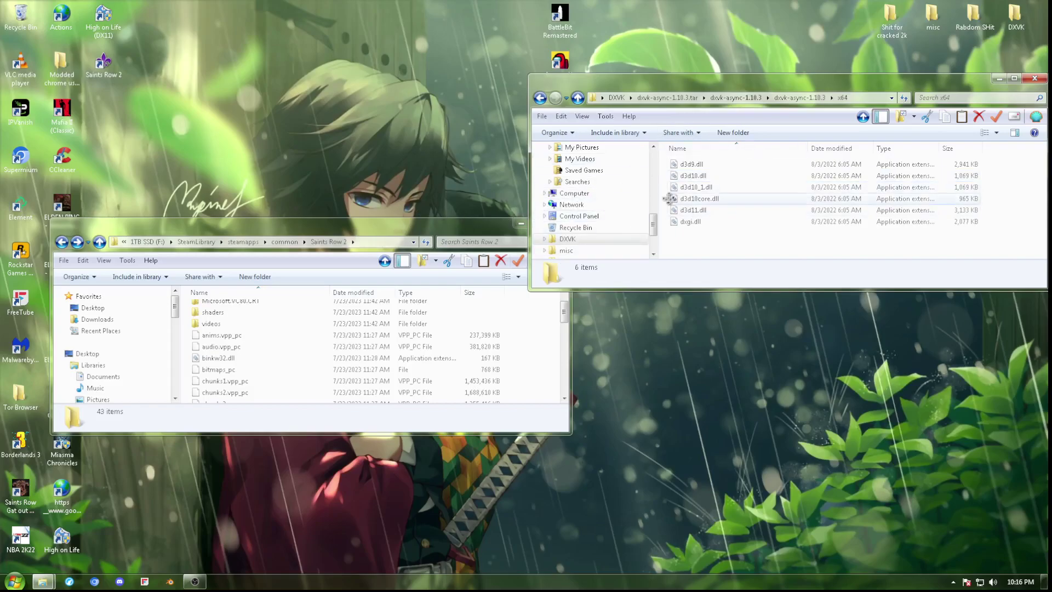
Inspect d3d9.dll beside the Saints Row 2 window, then close the x64 window.
left_click(692, 164)
left_click_drag(692, 164, 486, 88)
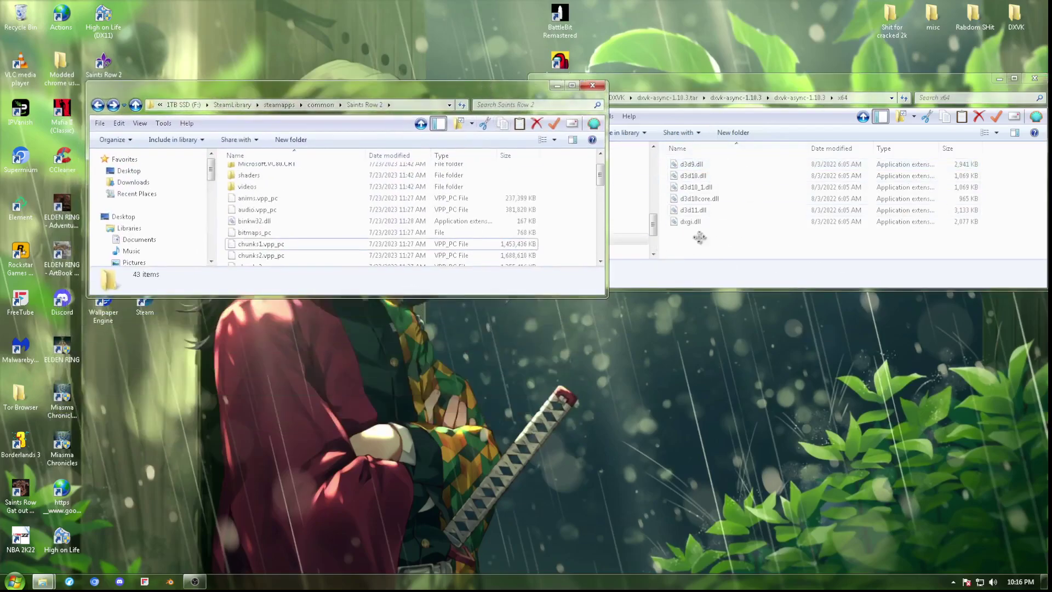
left_click(707, 164)
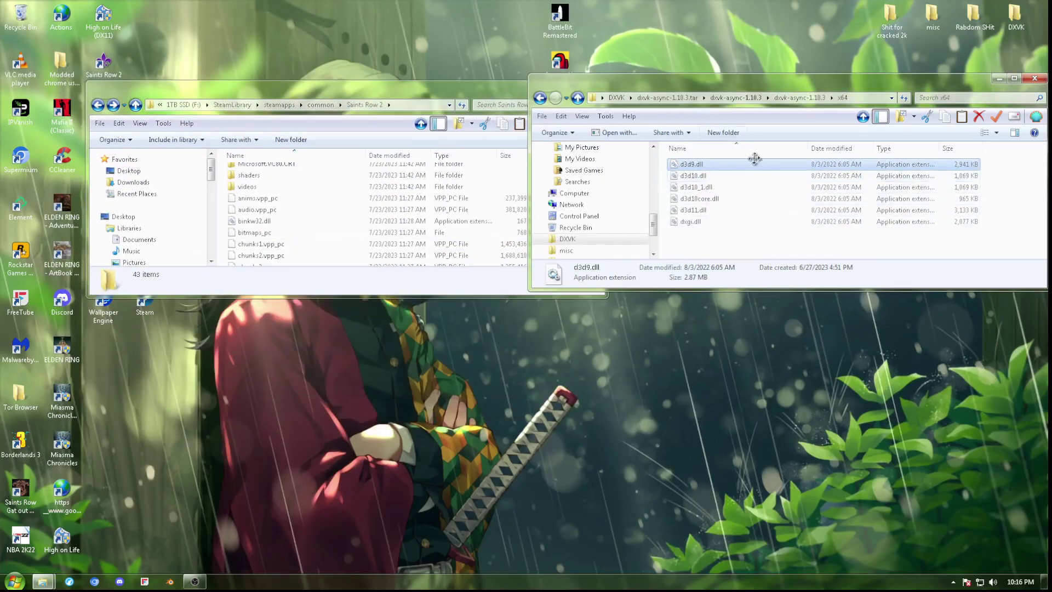
left_click_drag(715, 87, 473, 173)
left_click(812, 95)
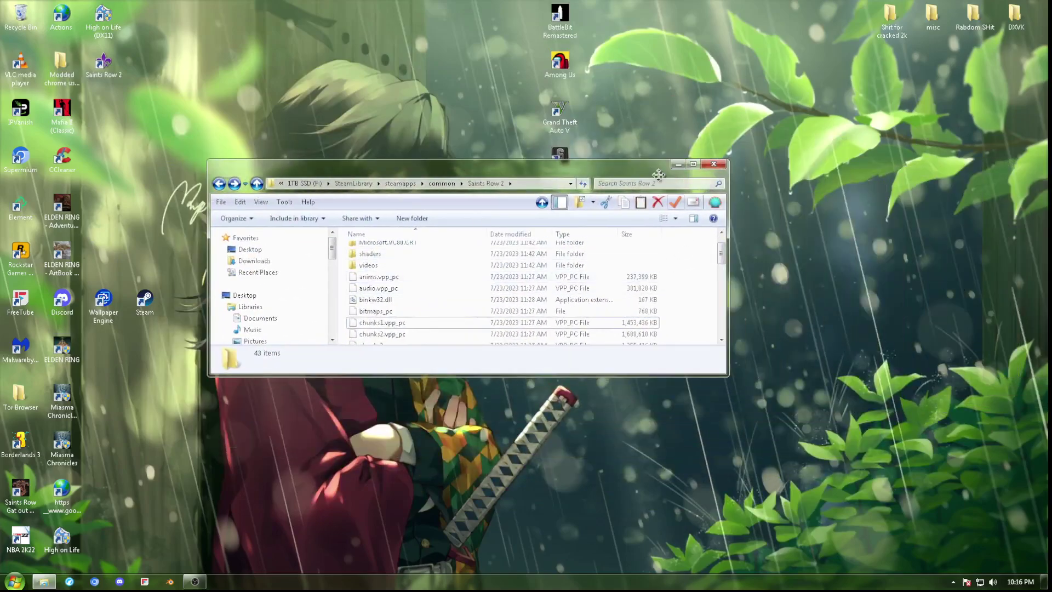
Minimize the Saints Row 2 window, then open and dismiss the desktop context menu twice.
left_click(680, 166)
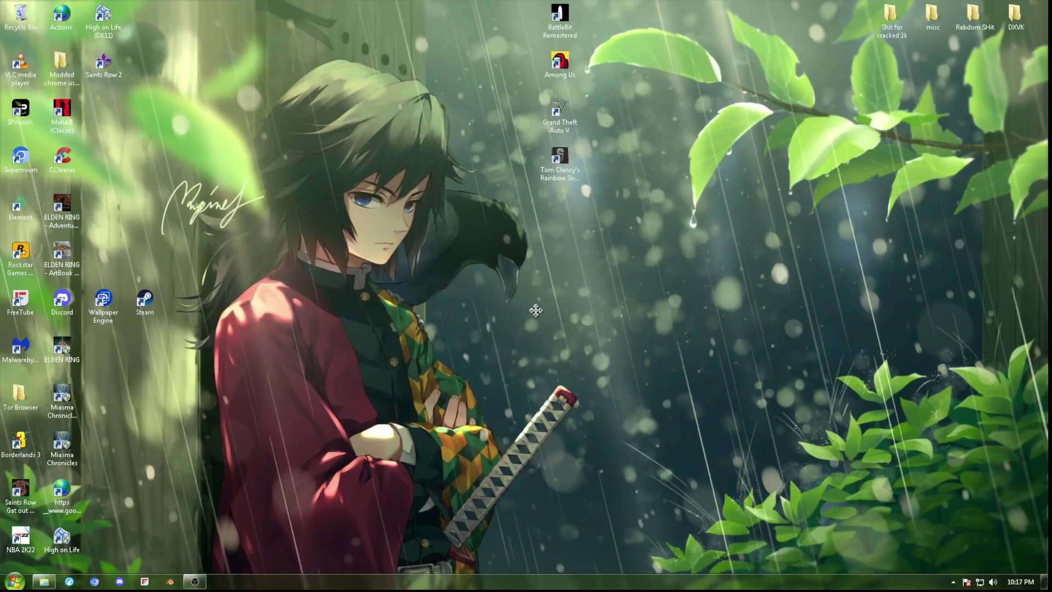
right_click(453, 238)
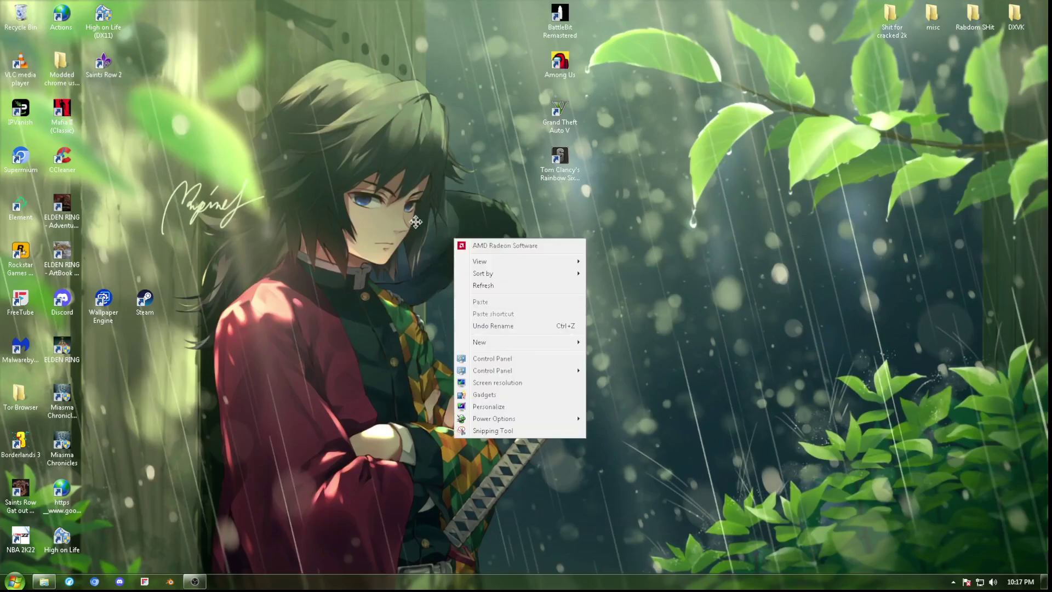
left_click(406, 208)
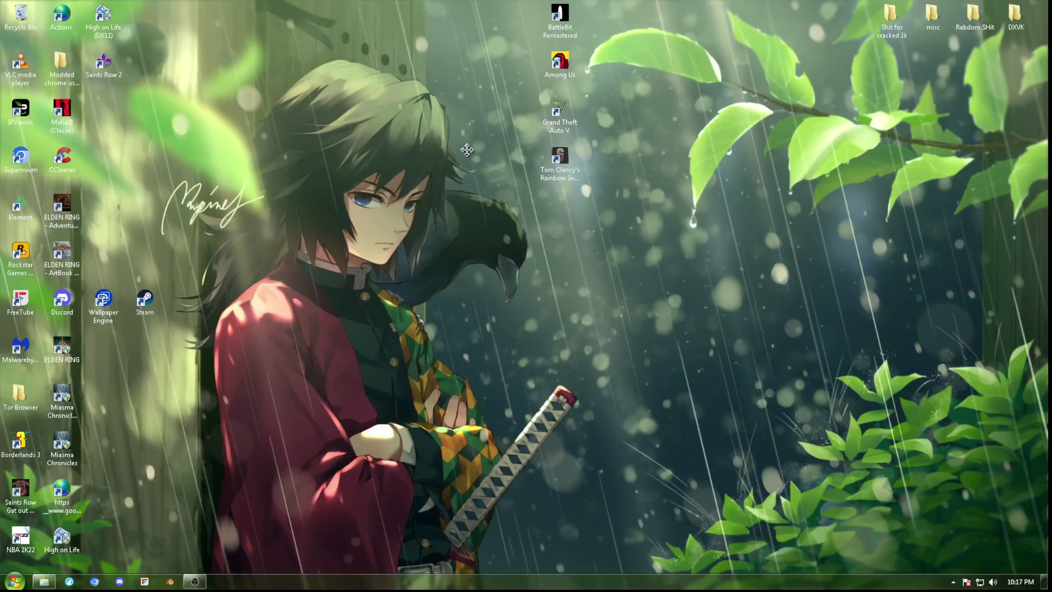
right_click(460, 291)
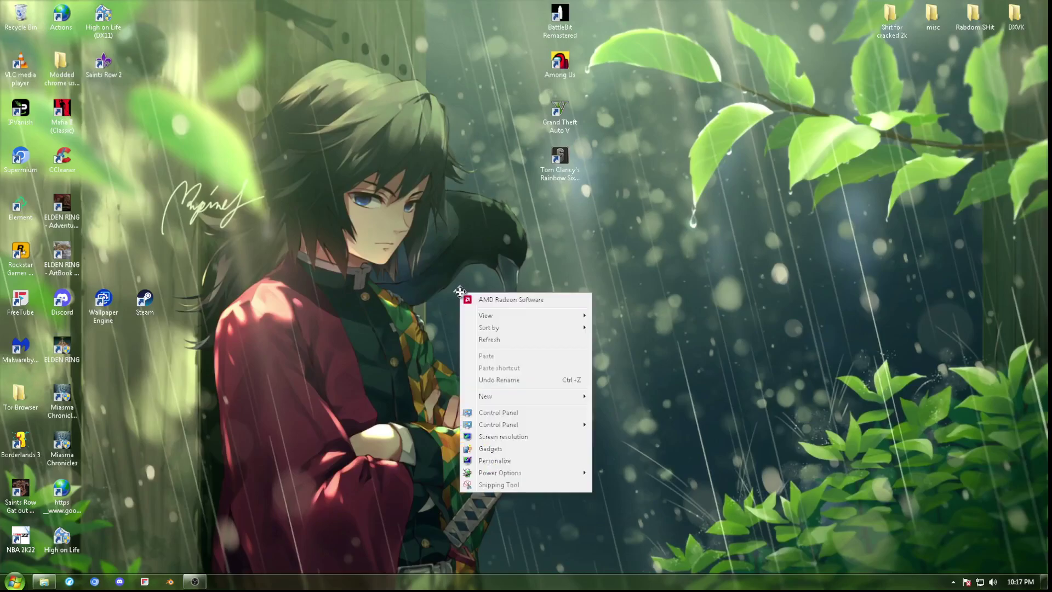
left_click(401, 260)
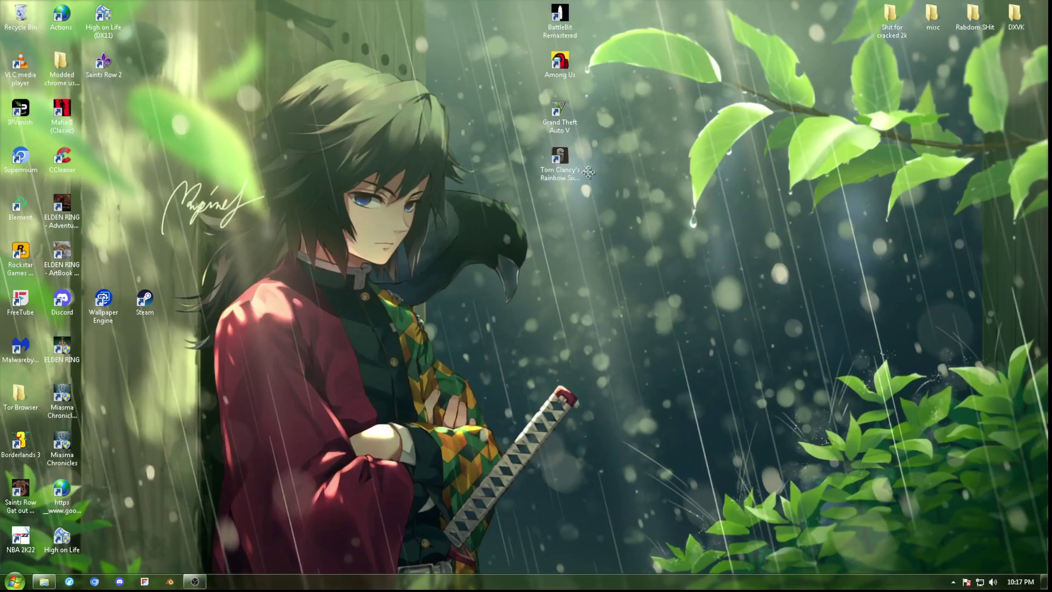
left_click(562, 167)
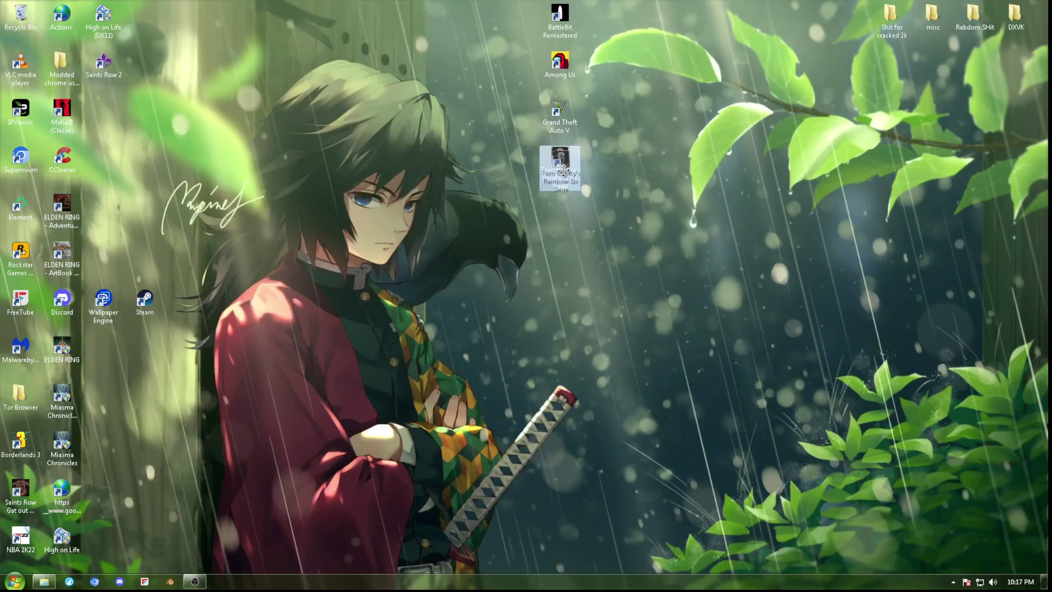
left_click(463, 143)
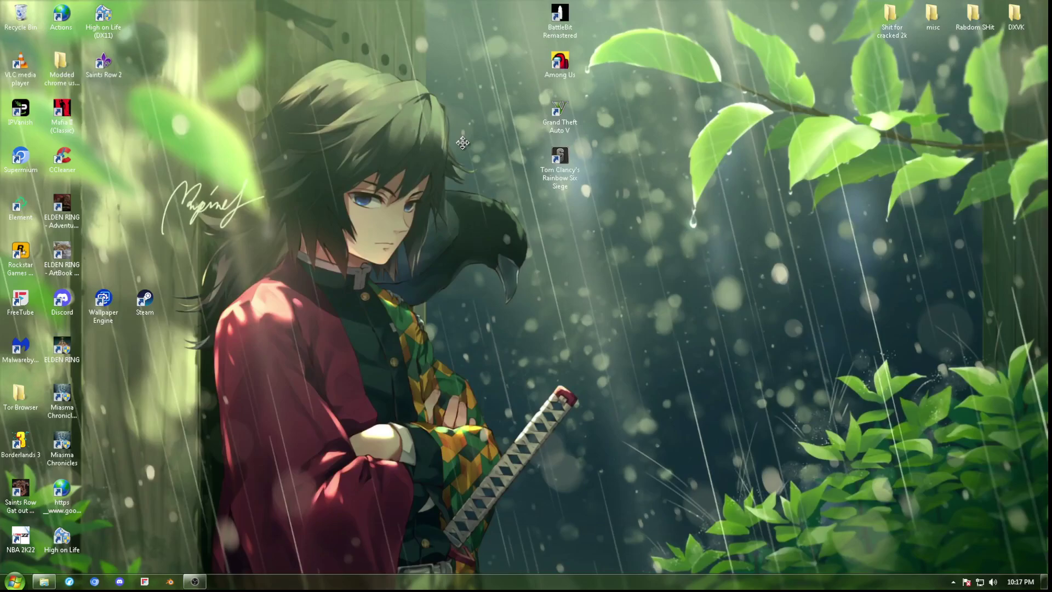
right_click(389, 302)
left_click(357, 282)
mouse_move(559, 164)
left_mouse_down()
mouse_move(582, 221)
mouse_move(561, 168)
left_mouse_up()
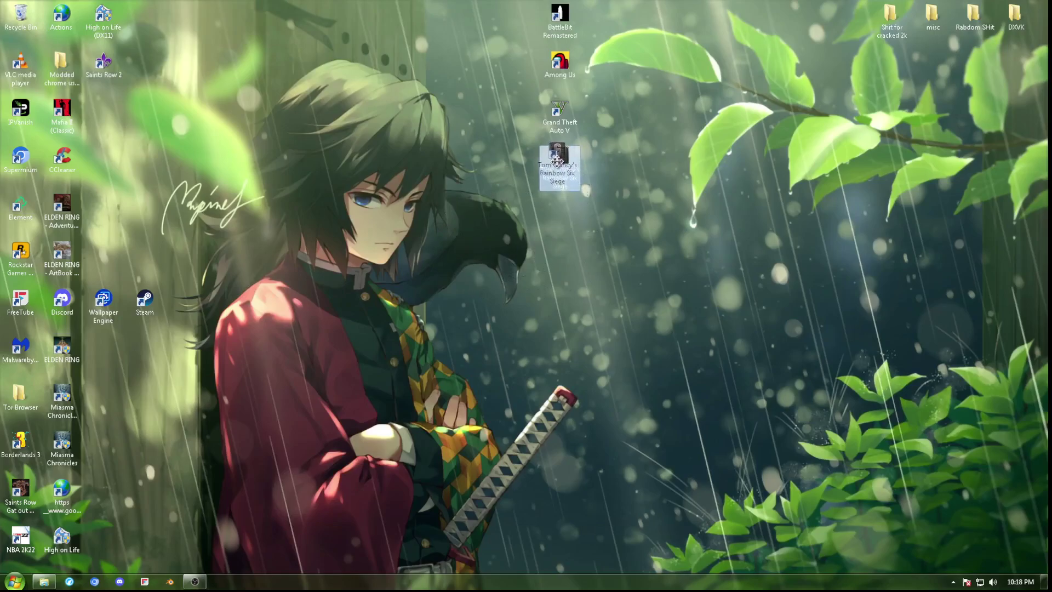
left_click(457, 145)
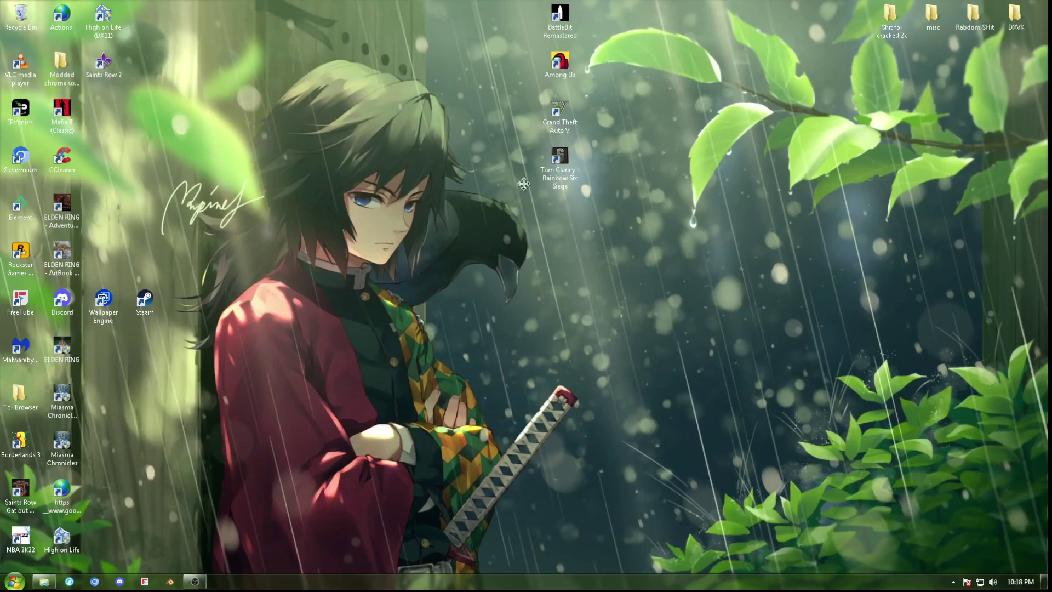
left_click_drag(560, 20, 483, 18)
Restore OBS Studio from the taskbar, make it slightly shorter, and settle it mid-screen.
left_click(195, 582)
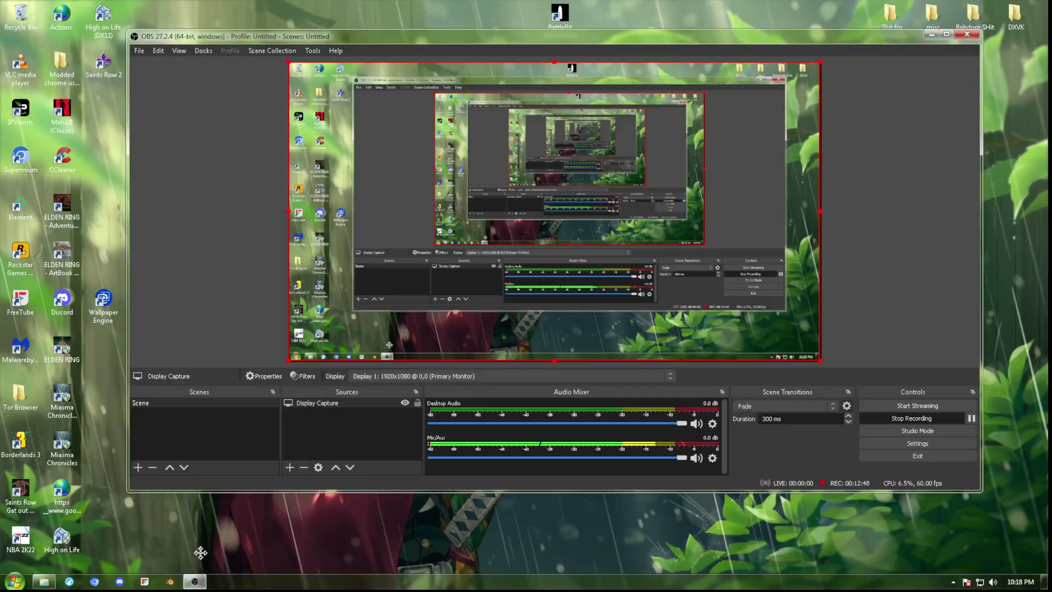
left_click_drag(342, 50, 360, 161)
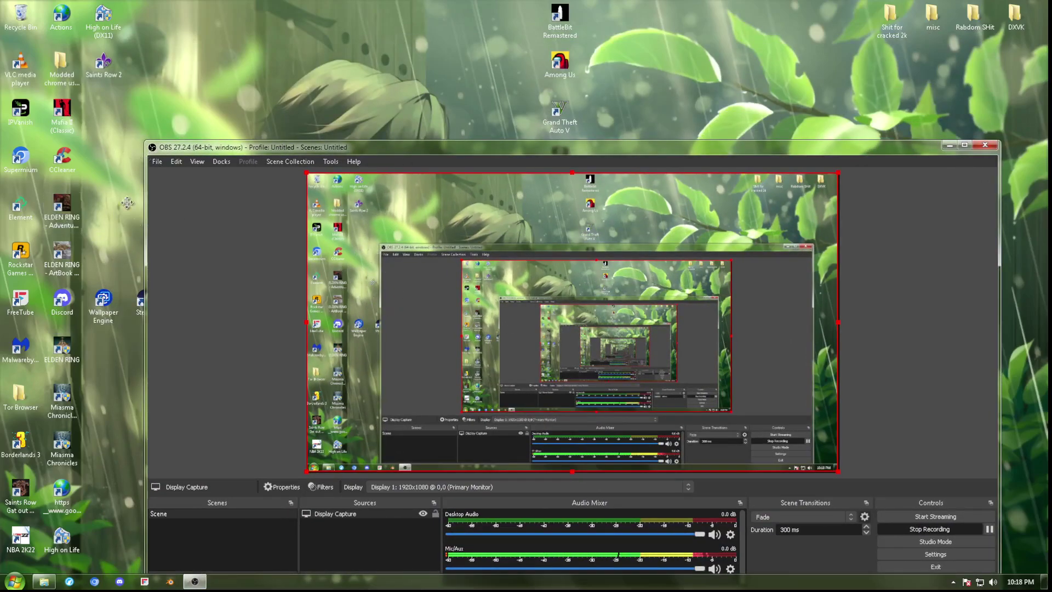
left_click_drag(273, 152, 166, 100)
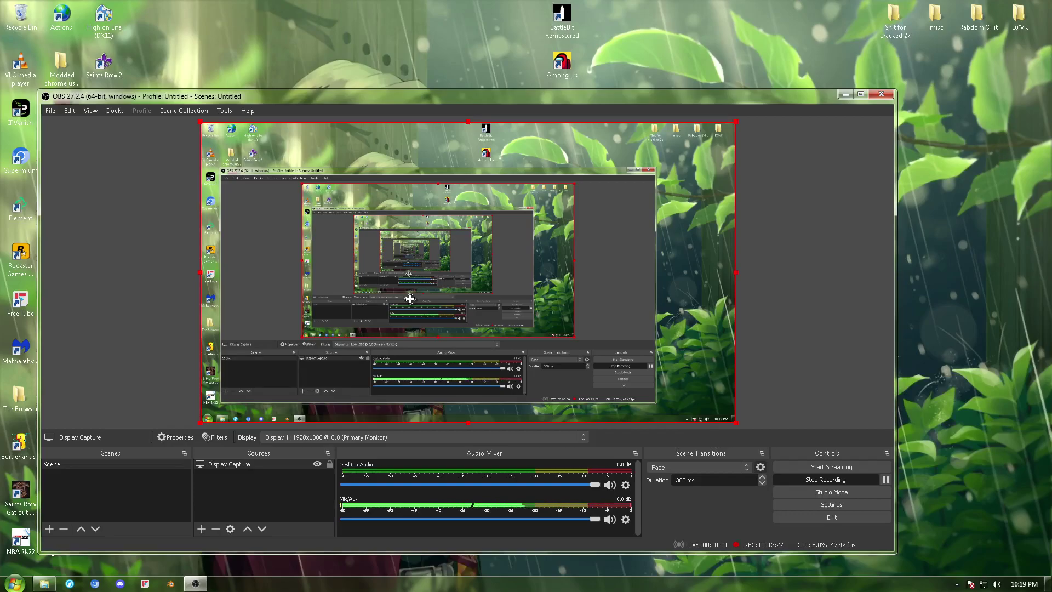
left_click_drag(491, 89, 544, 155)
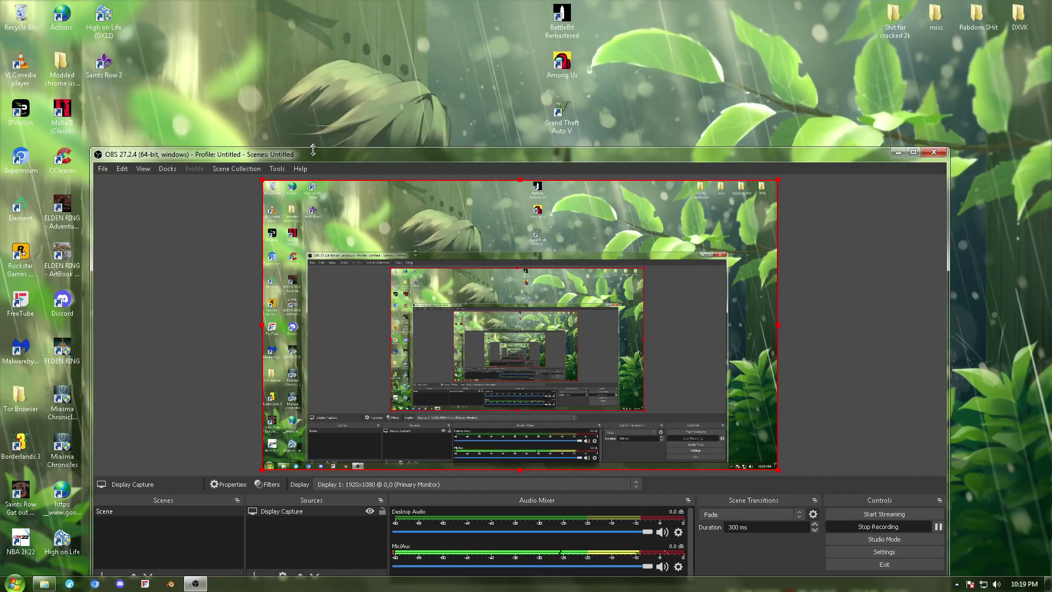
left_click_drag(312, 154, 374, 82)
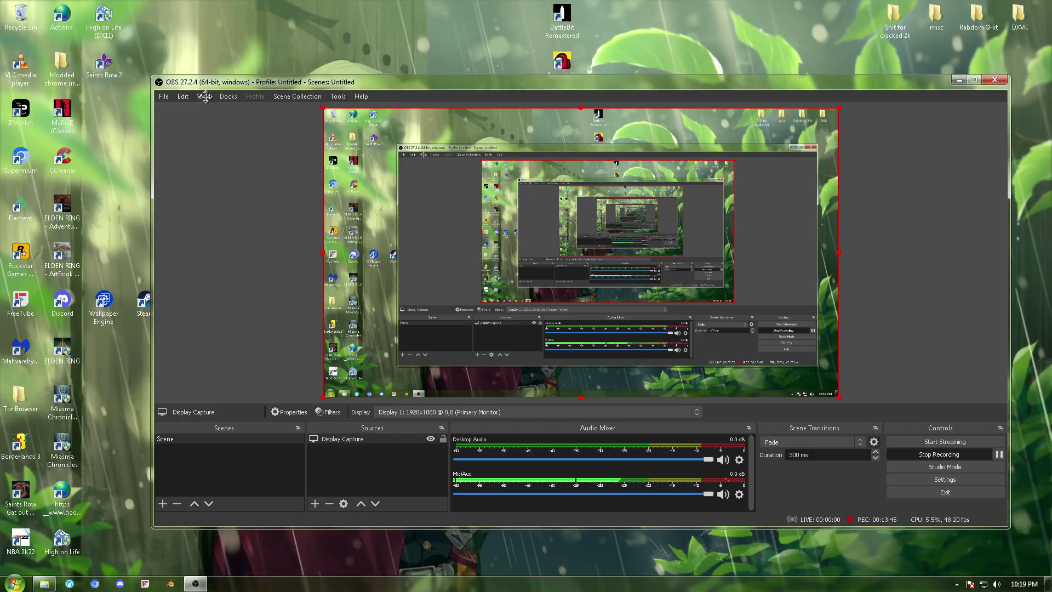
left_click_drag(212, 93, 399, 117)
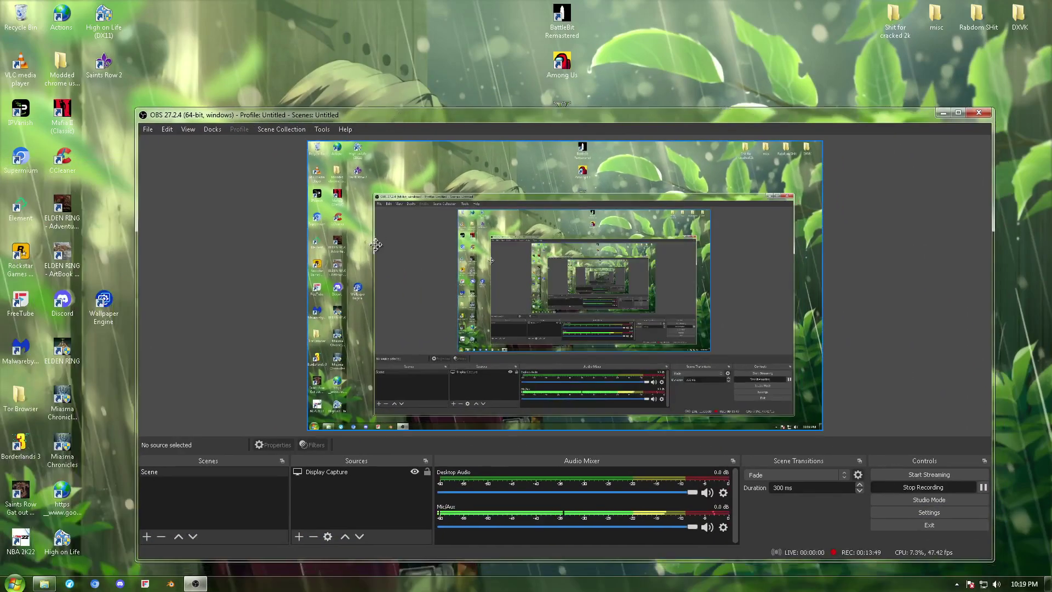